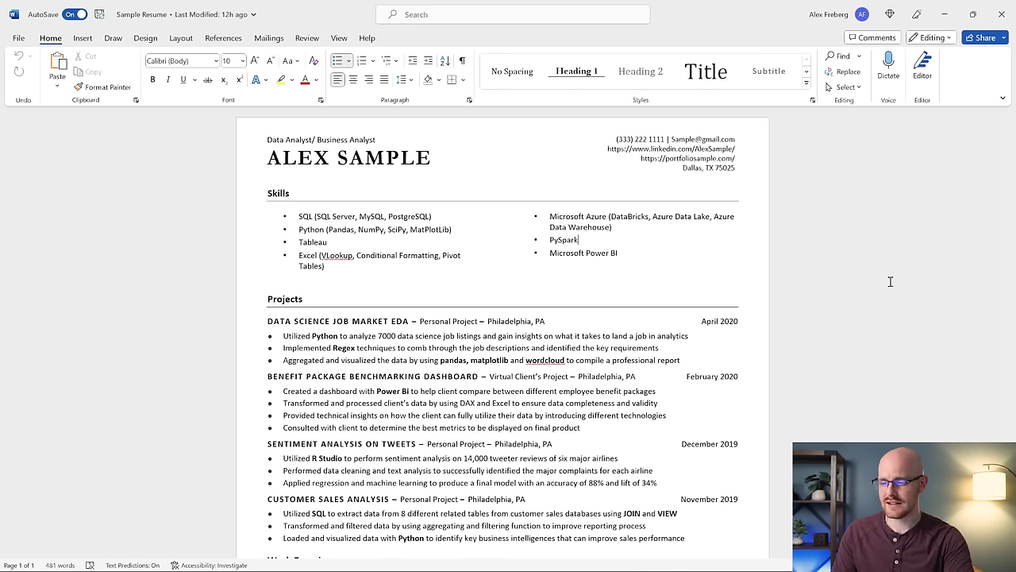
- Review the sample resume's overall layout, from the header through Skills, Projects, Work Experience and Education
{"action": "scroll", "coordinate": [890, 281], "scroll_direction": "up", "scroll_amount": 1}
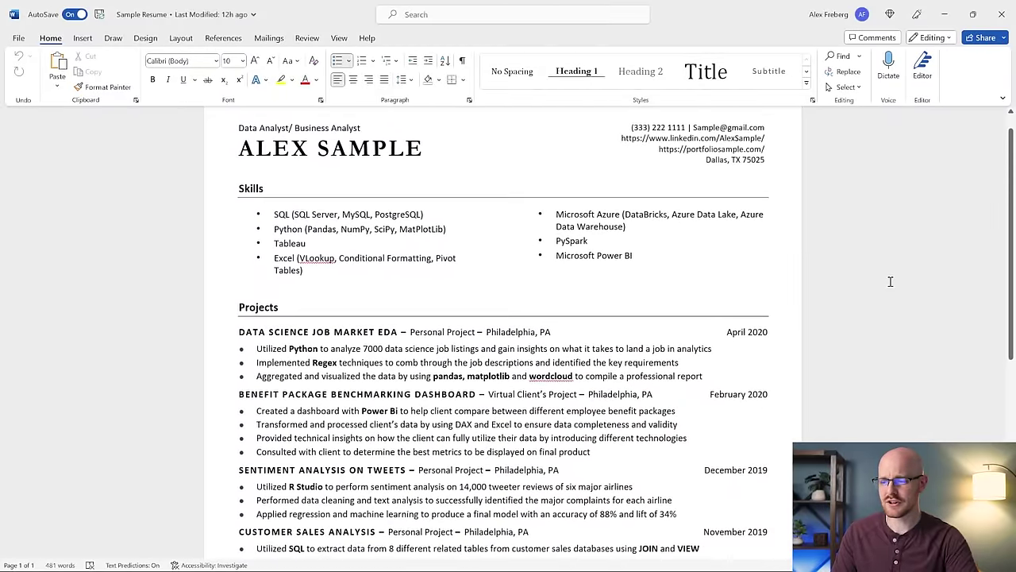
{"action": "scroll", "coordinate": [890, 281], "scroll_direction": "up", "scroll_amount": 1}
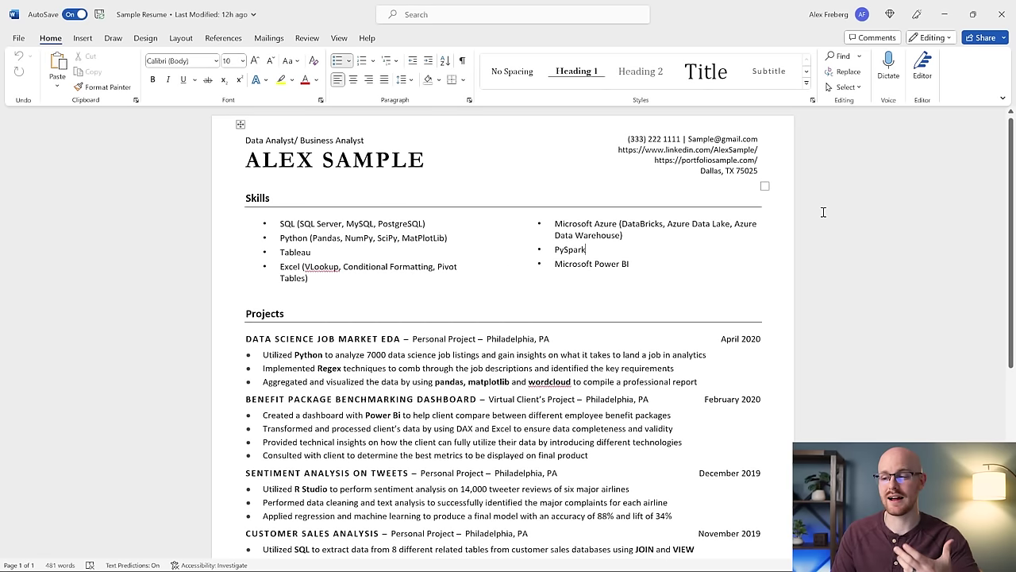
{"action": "scroll", "coordinate": [824, 212], "scroll_direction": "down", "scroll_amount": 2}
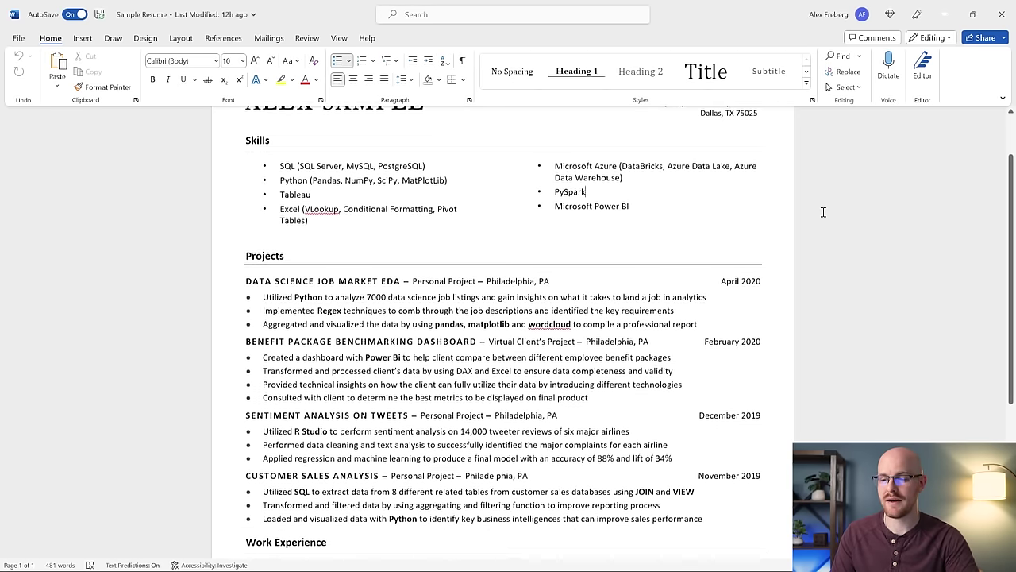
{"action": "scroll", "coordinate": [504, 166], "scroll_direction": "down", "scroll_amount": 3}
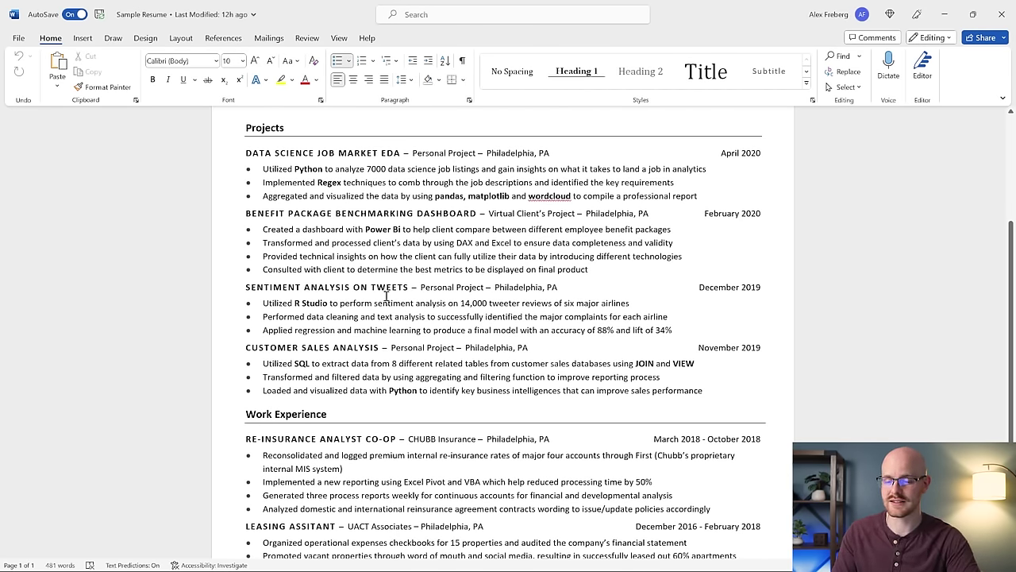
{"action": "scroll", "coordinate": [386, 296], "scroll_direction": "down", "scroll_amount": 3}
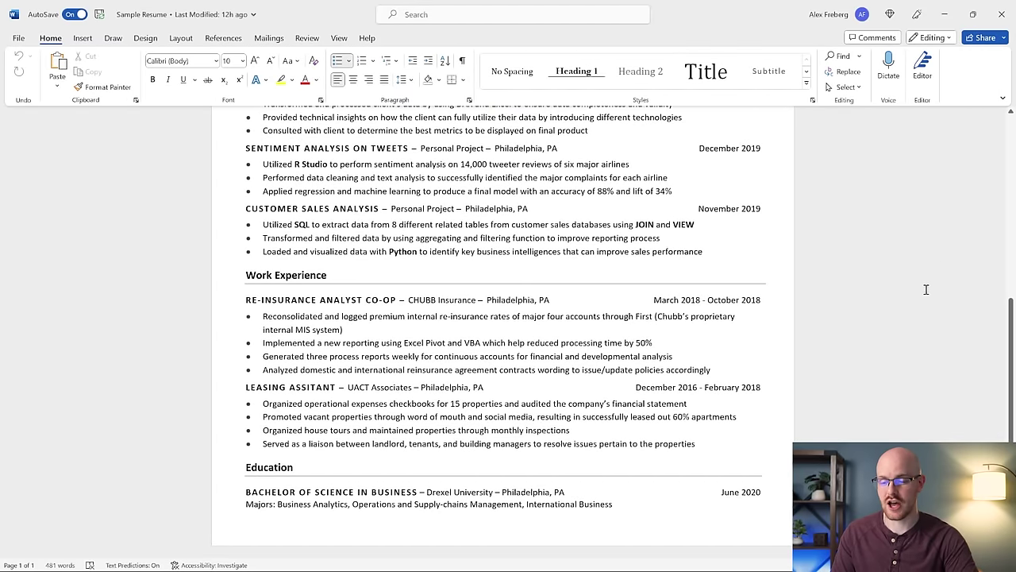
{"action": "scroll", "coordinate": [891, 282], "scroll_direction": "up", "scroll_amount": 1}
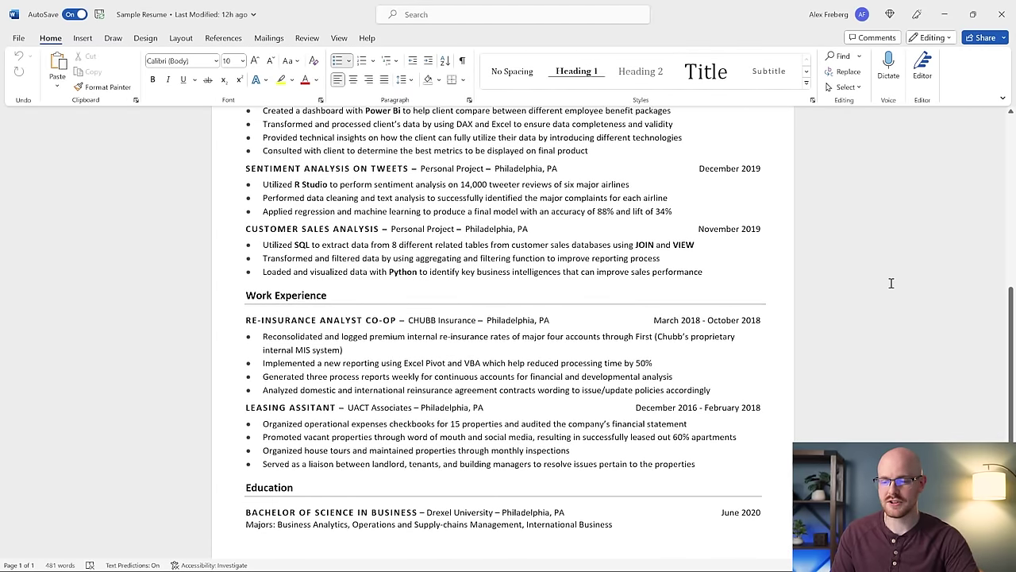
{"action": "scroll", "coordinate": [891, 283], "scroll_direction": "down", "scroll_amount": 1}
{"action": "scroll", "coordinate": [890, 283], "scroll_direction": "down", "scroll_amount": 1}
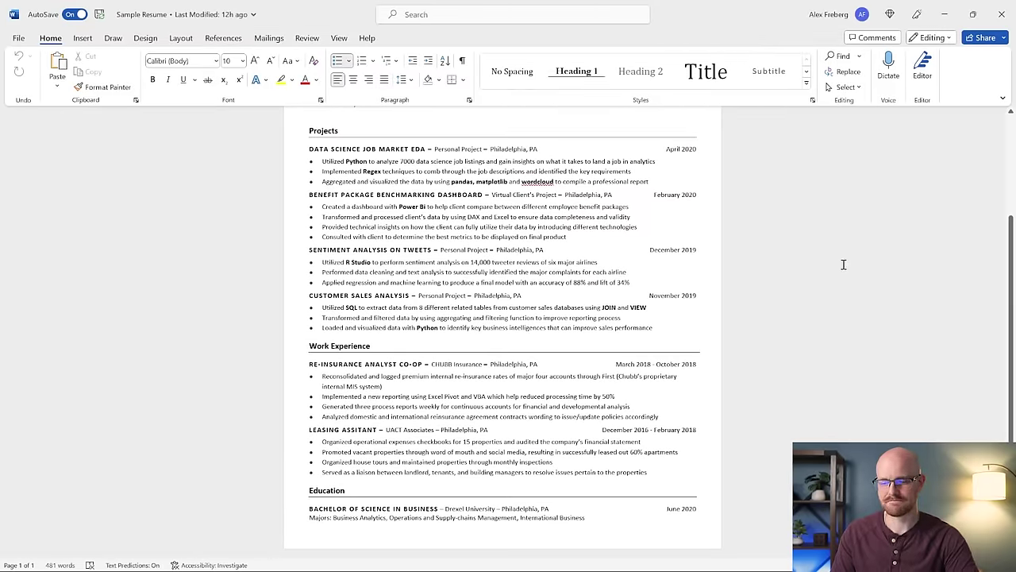
{"action": "scroll", "coordinate": [824, 258], "scroll_direction": "up", "scroll_amount": 4}
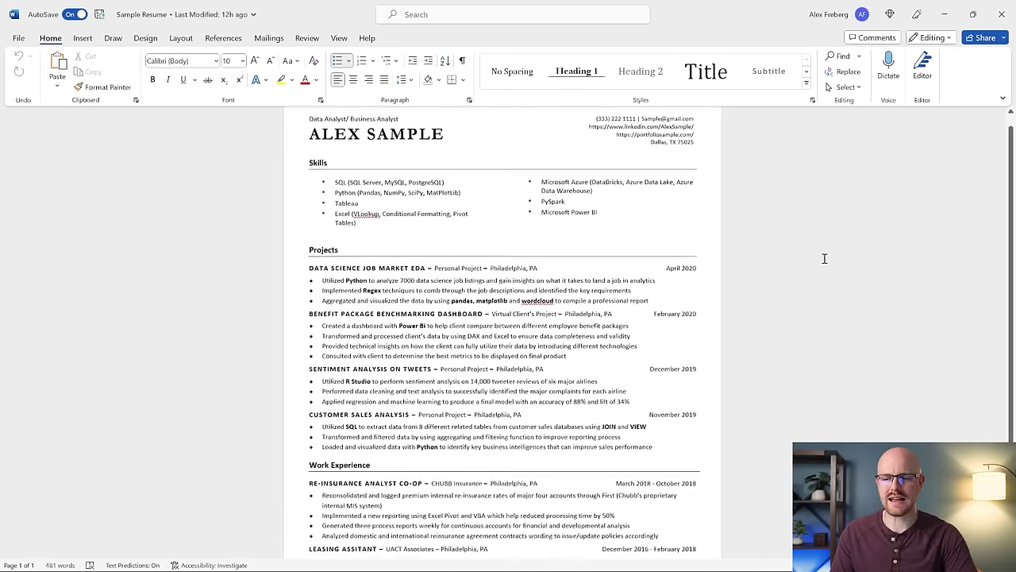
{"action": "scroll", "coordinate": [824, 258], "scroll_direction": "down", "scroll_amount": 1}
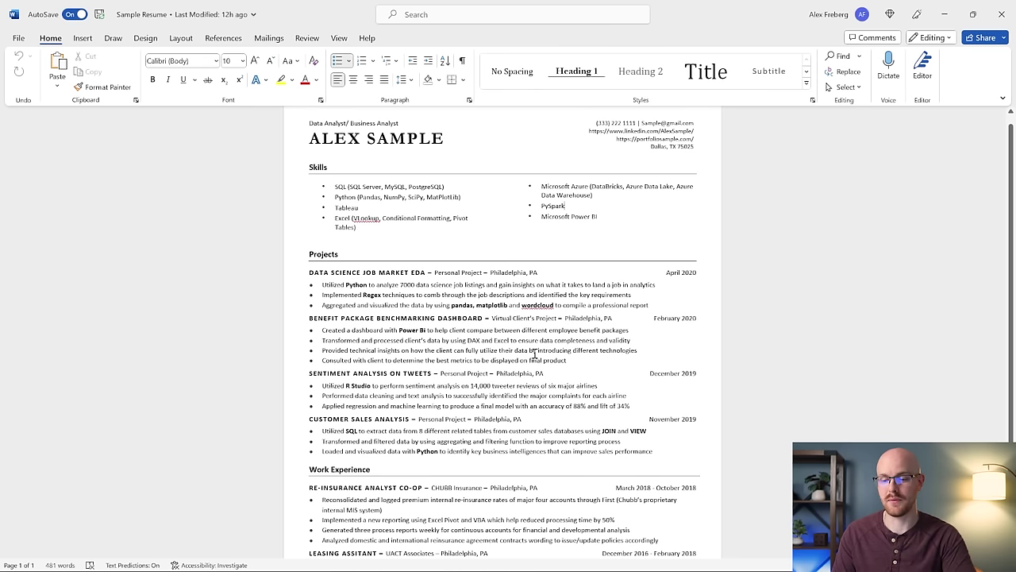
{"action": "scroll", "coordinate": [762, 334], "scroll_direction": "down", "scroll_amount": 1}
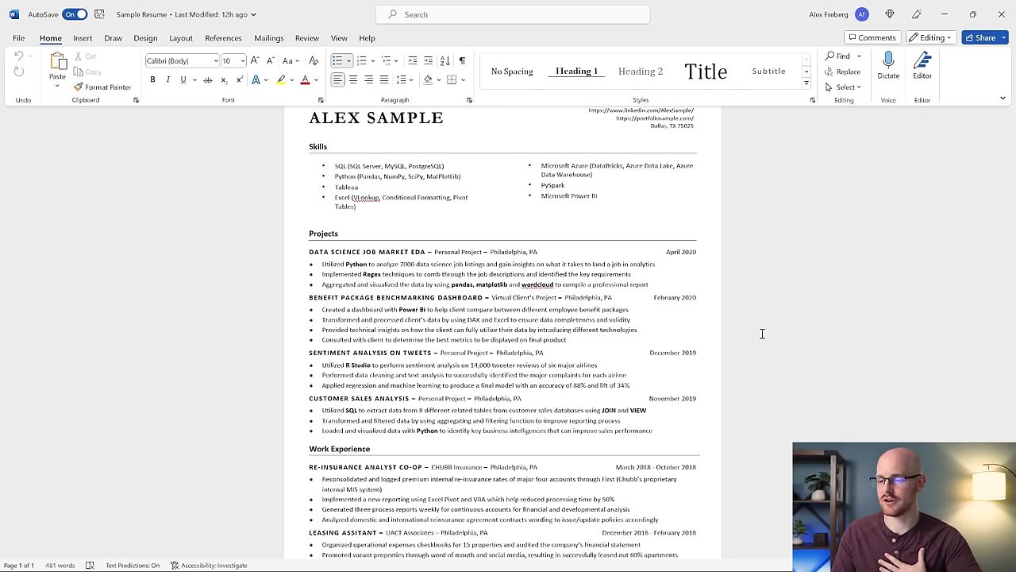
{"action": "scroll", "coordinate": [762, 334], "scroll_direction": "up", "scroll_amount": 1}
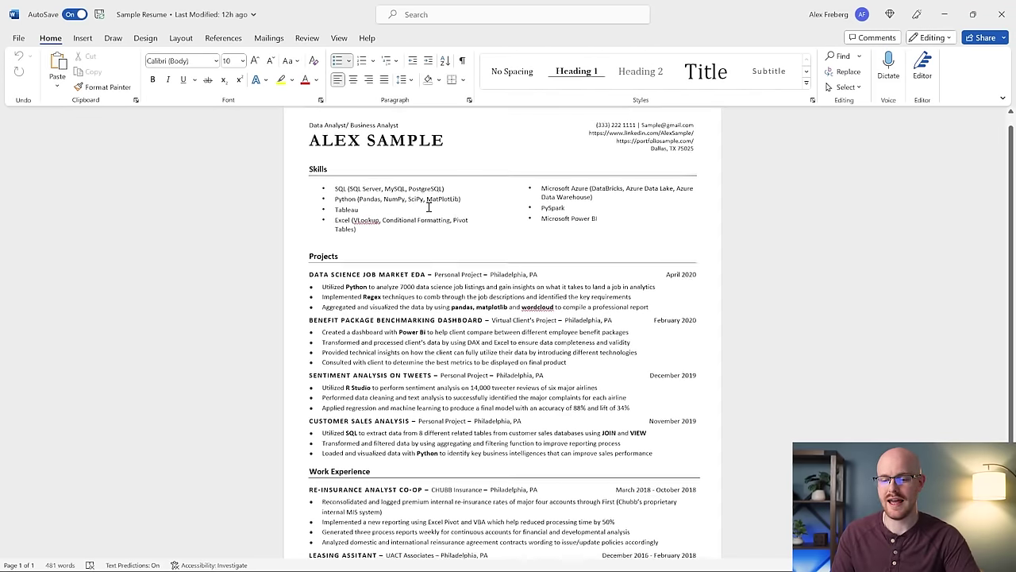
{"action": "scroll", "coordinate": [429, 206], "scroll_direction": "down", "scroll_amount": 4}
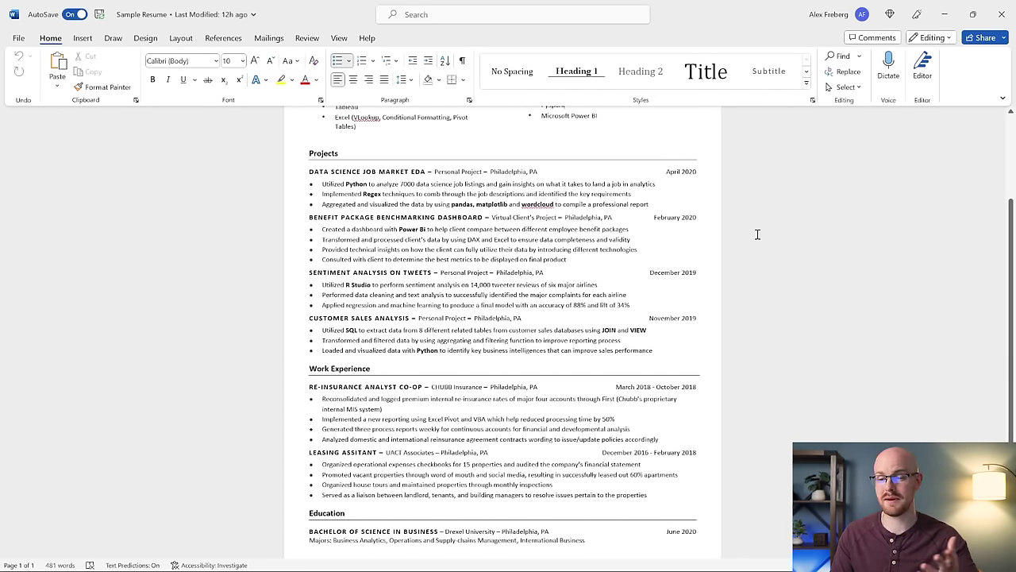
{"action": "scroll", "coordinate": [757, 234], "scroll_direction": "up", "scroll_amount": 1}
{"action": "scroll", "coordinate": [758, 235], "scroll_direction": "up", "scroll_amount": 2}
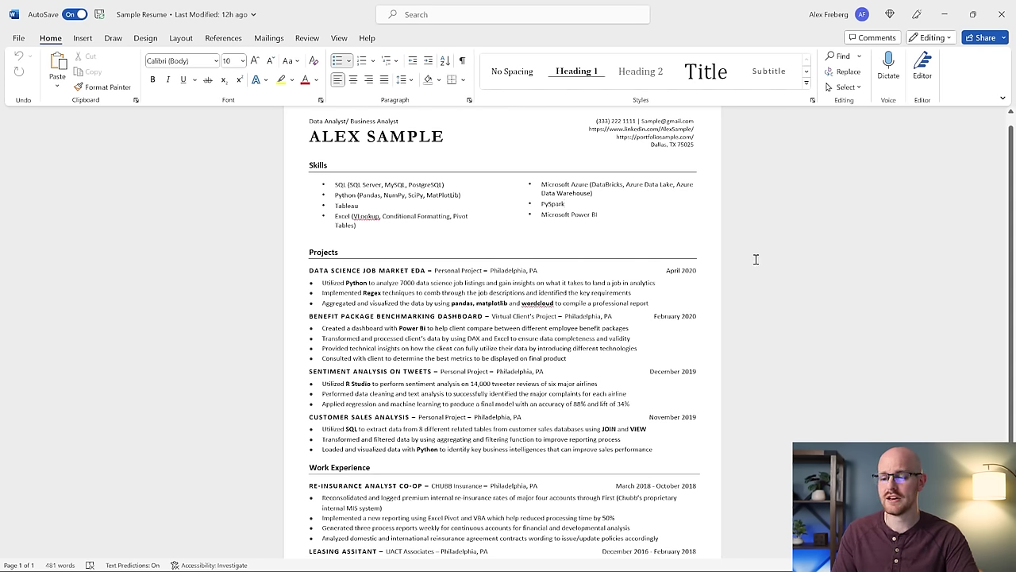
{"action": "scroll", "coordinate": [691, 259], "scroll_direction": "down", "scroll_amount": 3}
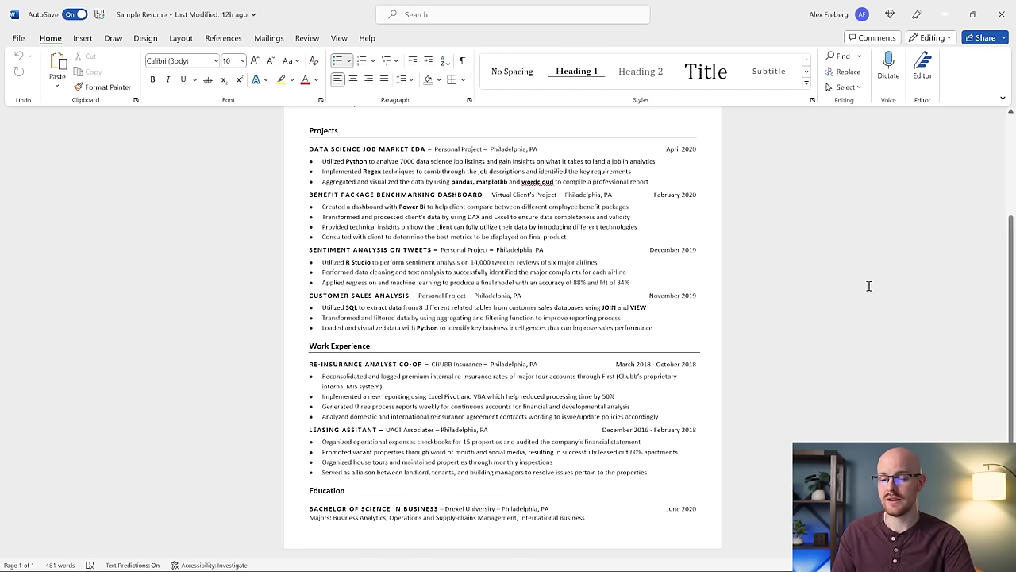
{"action": "scroll", "coordinate": [731, 264], "scroll_direction": "up", "scroll_amount": 3}
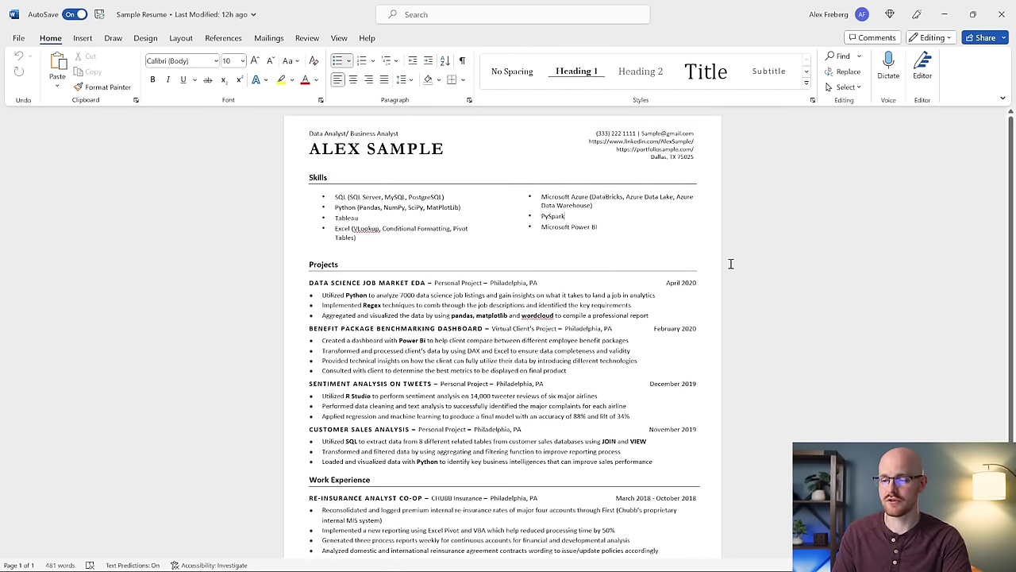
- Examine the portfolio link and the location line in the contact details of the resume header
{"action": "scroll", "coordinate": [730, 263], "scroll_direction": "up", "scroll_amount": 8, "text": "ctrl"}
{"action": "scroll", "coordinate": [730, 263], "scroll_direction": "up", "scroll_amount": 1}
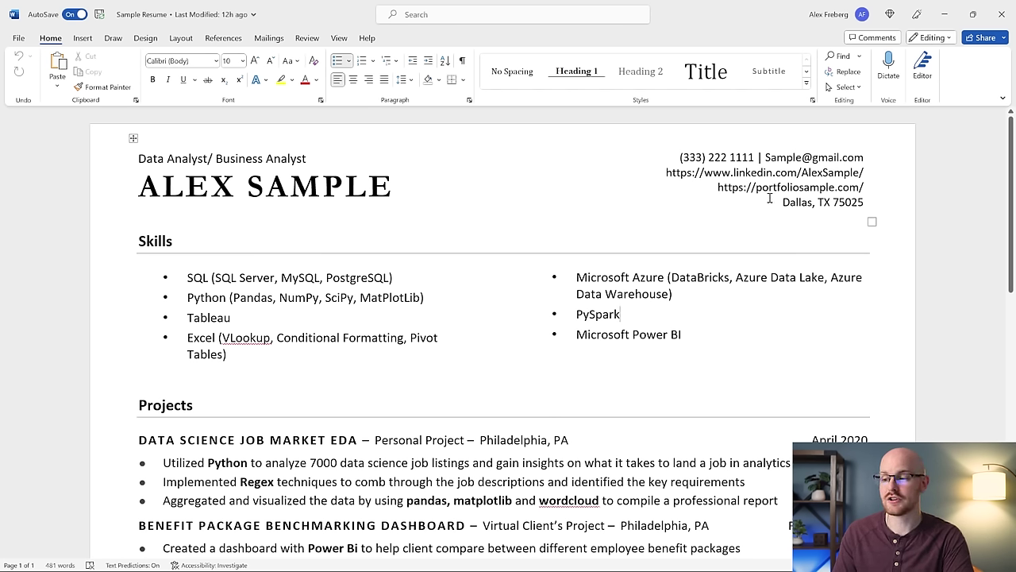
{"action": "left_click_drag", "start_coordinate": [718, 187], "coordinate": [867, 199]}
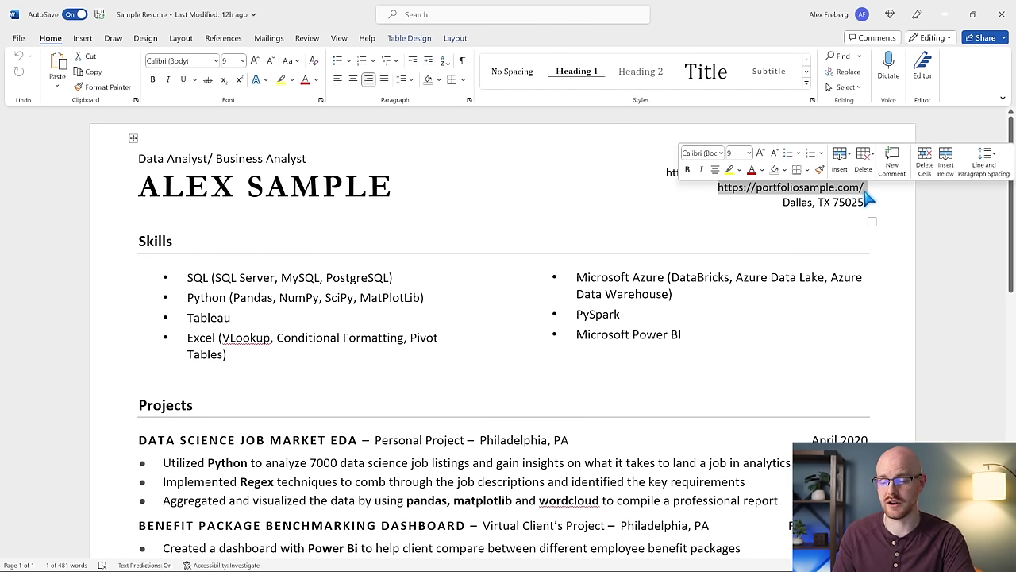
{"action": "left_click_drag", "start_coordinate": [783, 203], "coordinate": [864, 208]}
{"action": "left_click", "coordinate": [937, 243]}
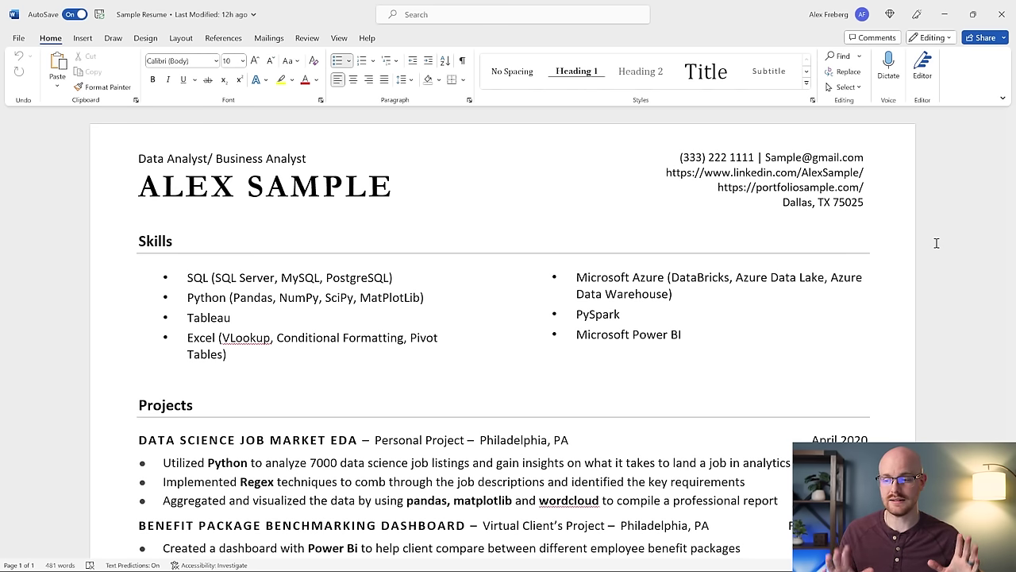
{"action": "left_click_drag", "start_coordinate": [718, 188], "coordinate": [867, 188]}
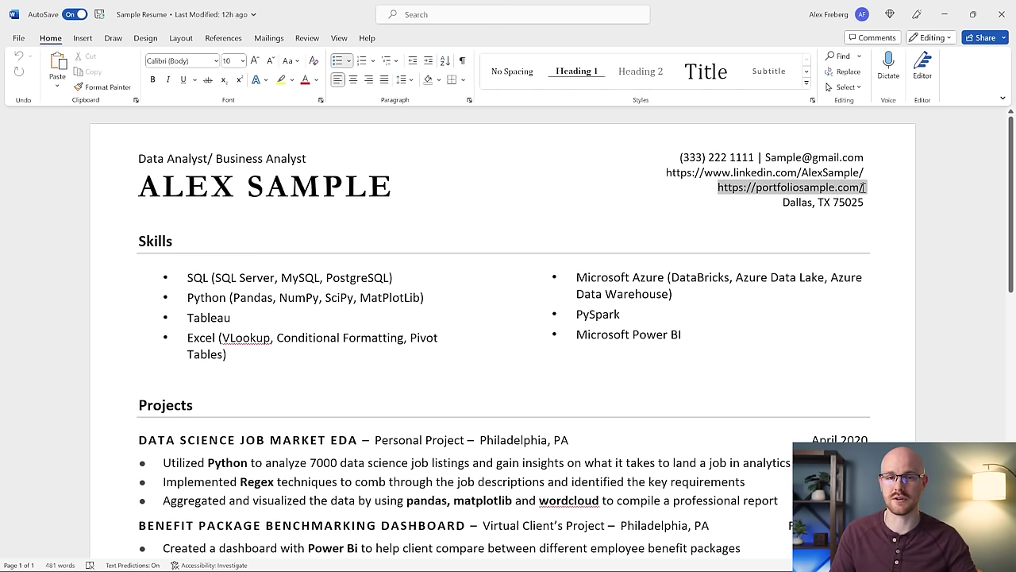
{"action": "left_click", "coordinate": [958, 226]}
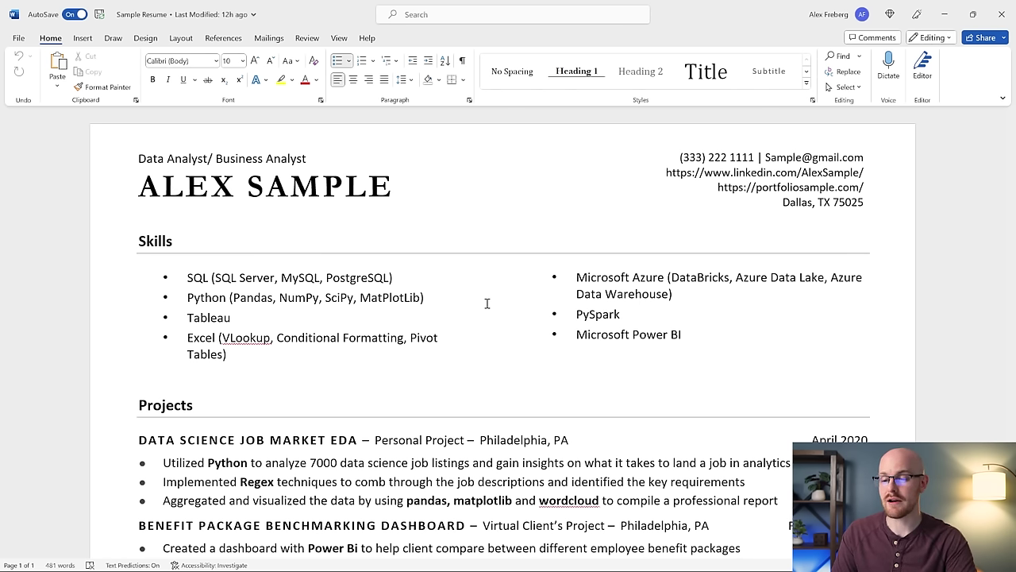
- Examine the SQL entry under Skills, highlighting SQL and its listed systems: SQL Server, MySQL and PostgreSQL
{"action": "double_click", "coordinate": [201, 279]}
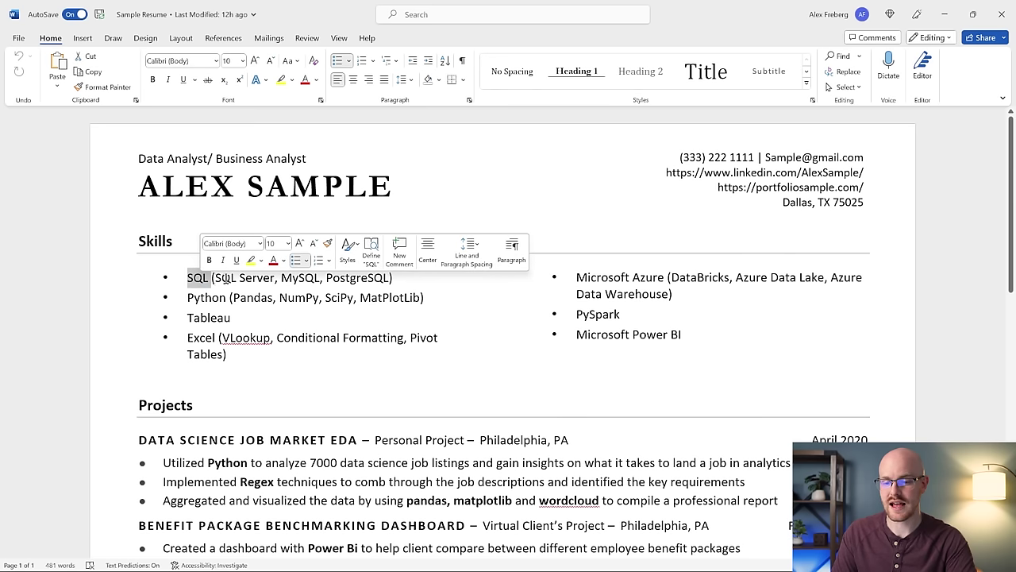
{"action": "left_click_drag", "start_coordinate": [214, 279], "coordinate": [390, 283]}
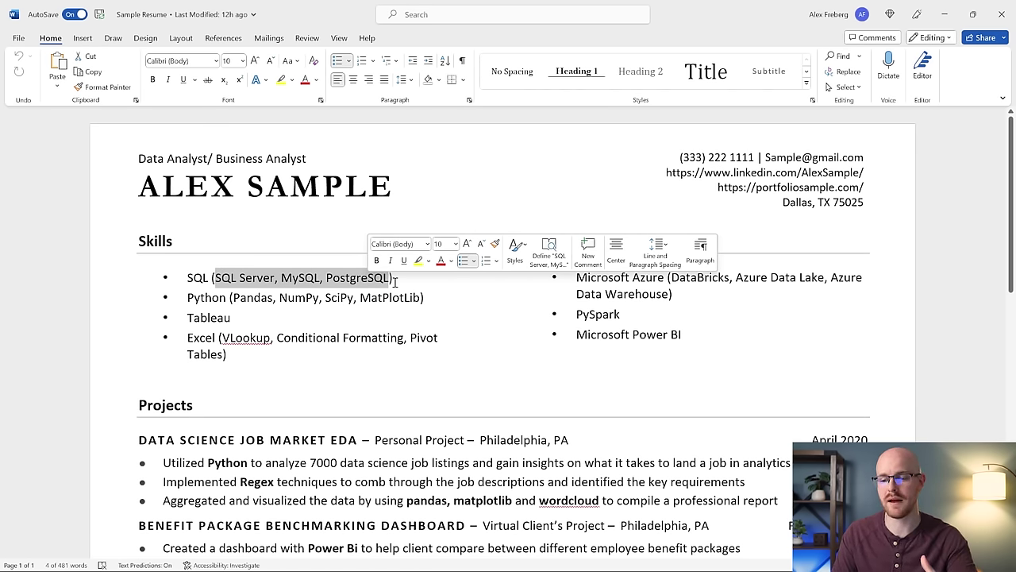
{"action": "left_click", "coordinate": [393, 282]}
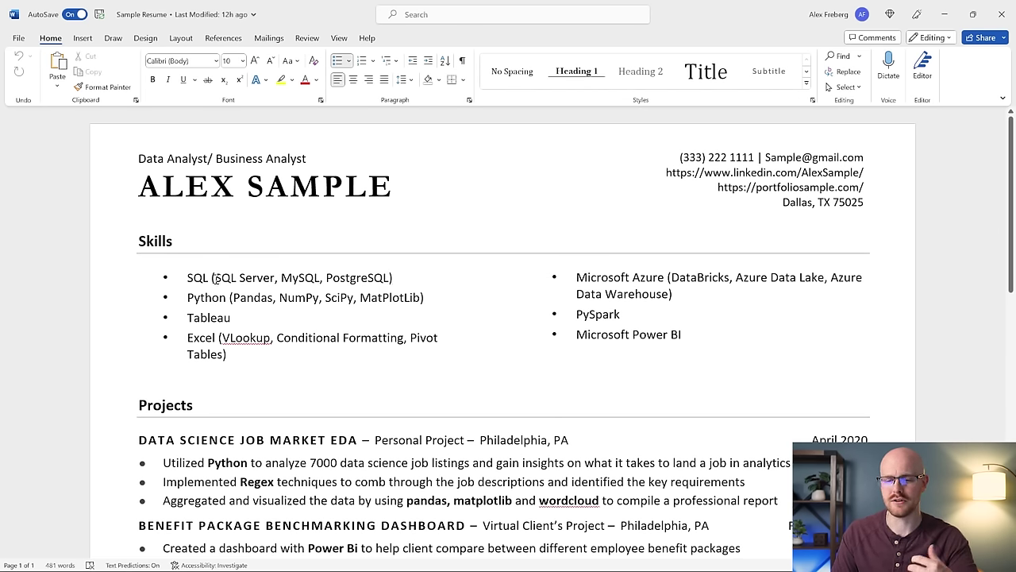
{"action": "left_click_drag", "start_coordinate": [216, 278], "coordinate": [275, 278]}
{"action": "double_click", "coordinate": [298, 278]}
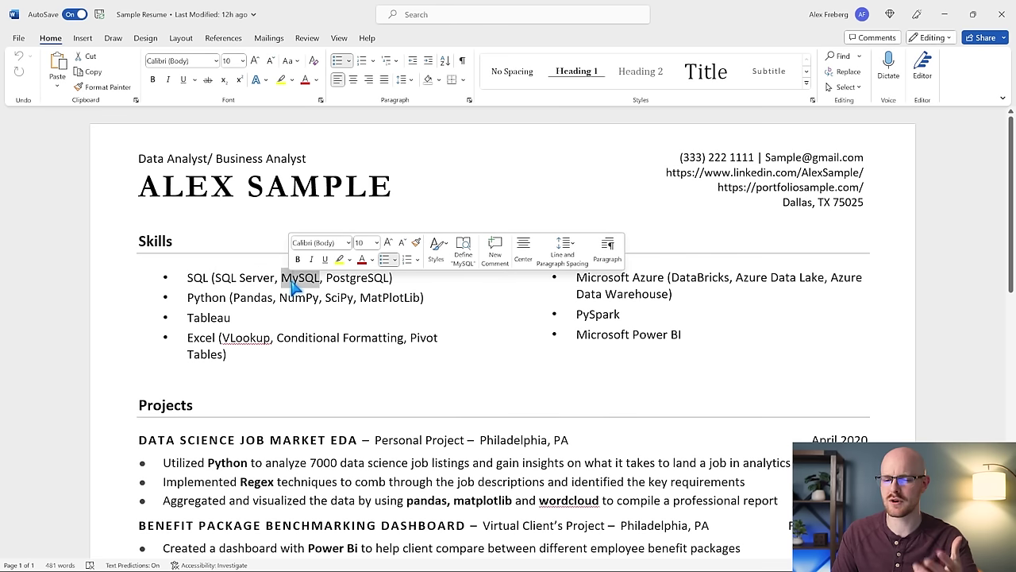
{"action": "double_click", "coordinate": [356, 277]}
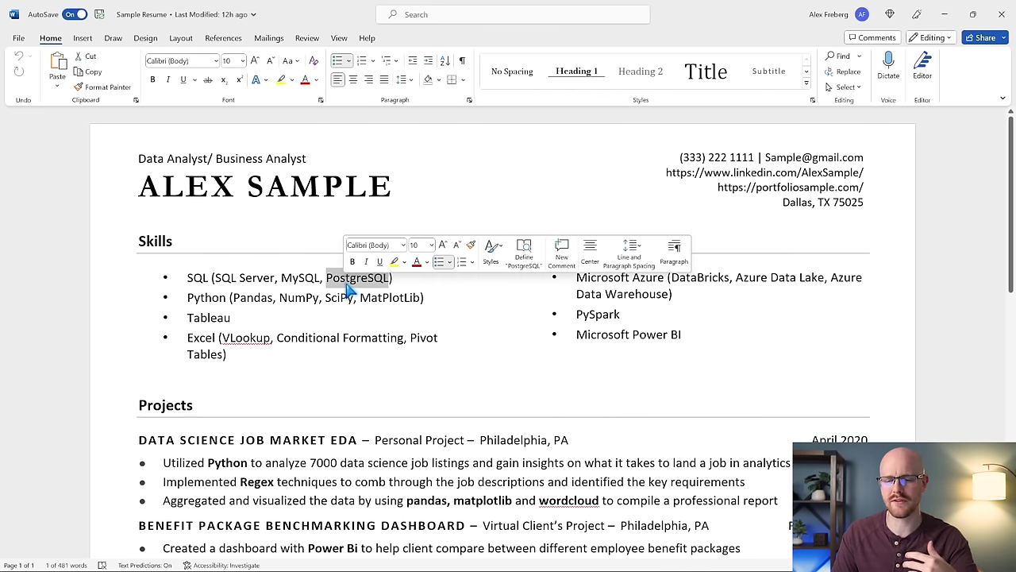
{"action": "left_click", "coordinate": [402, 278]}
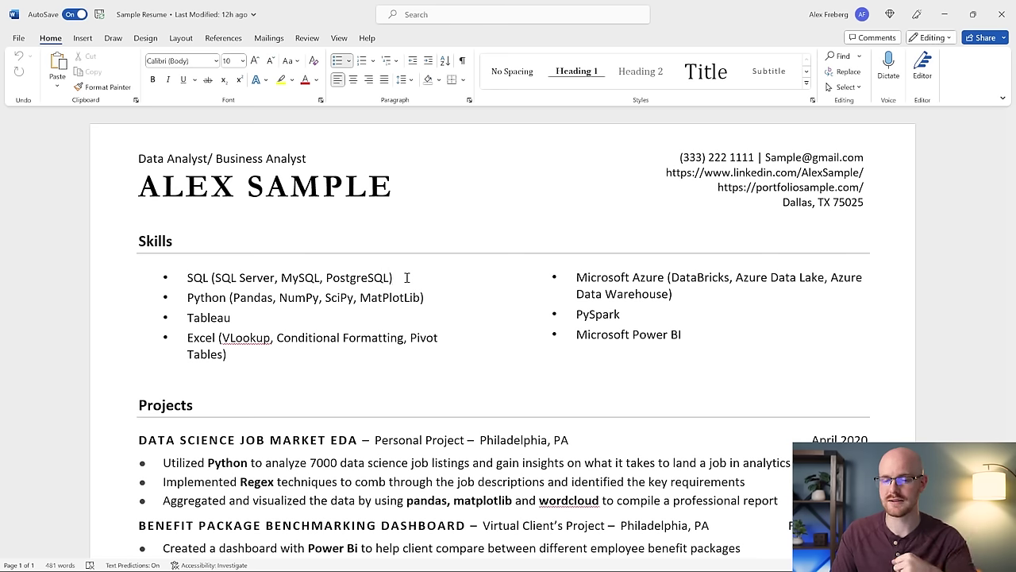
- Examine the Python entry under Skills, highlighting Python and its Pandas library
{"action": "double_click", "coordinate": [205, 298]}
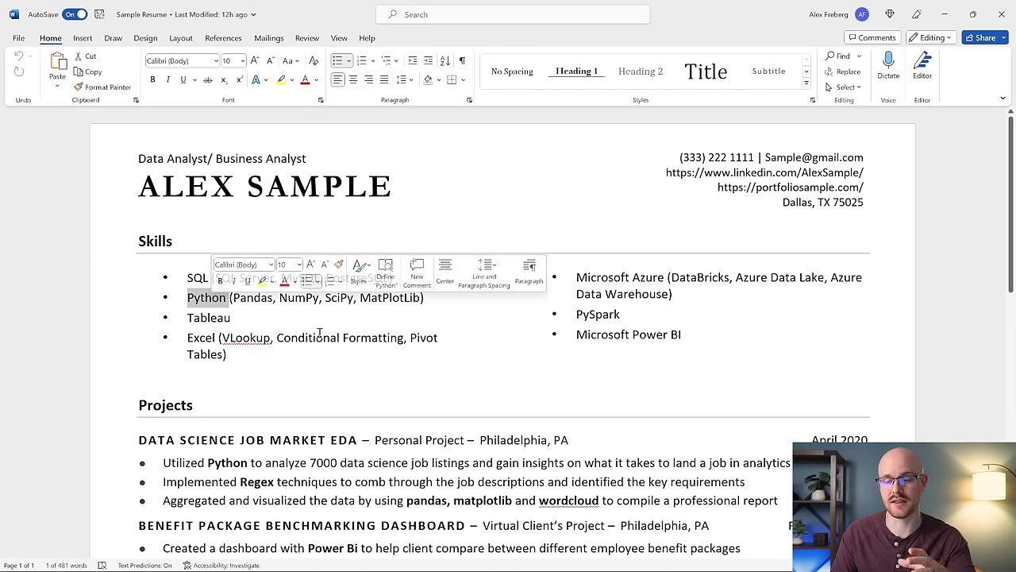
{"action": "left_click", "coordinate": [241, 299]}
{"action": "double_click", "coordinate": [244, 300]}
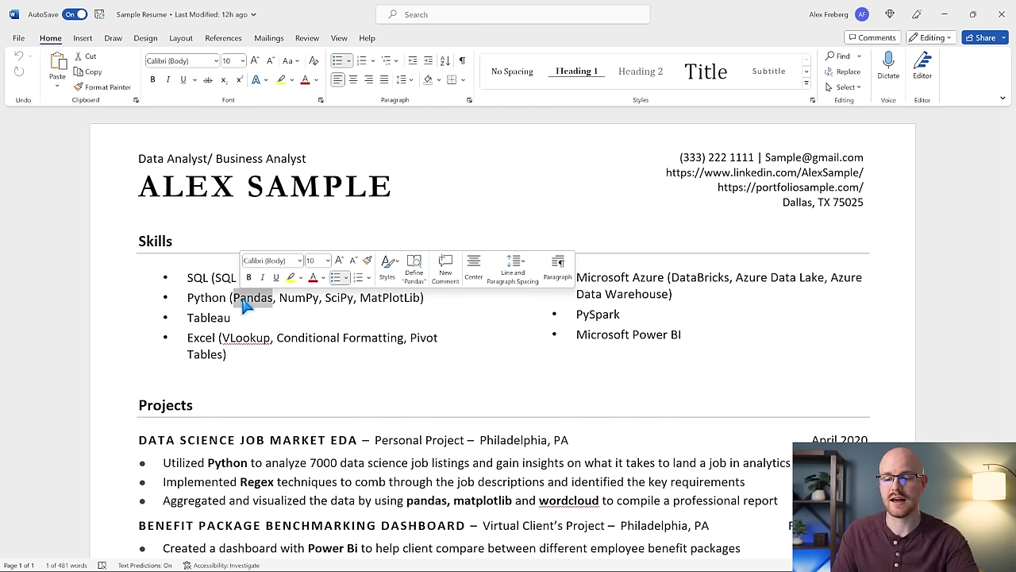
{"action": "left_click", "coordinate": [237, 295]}
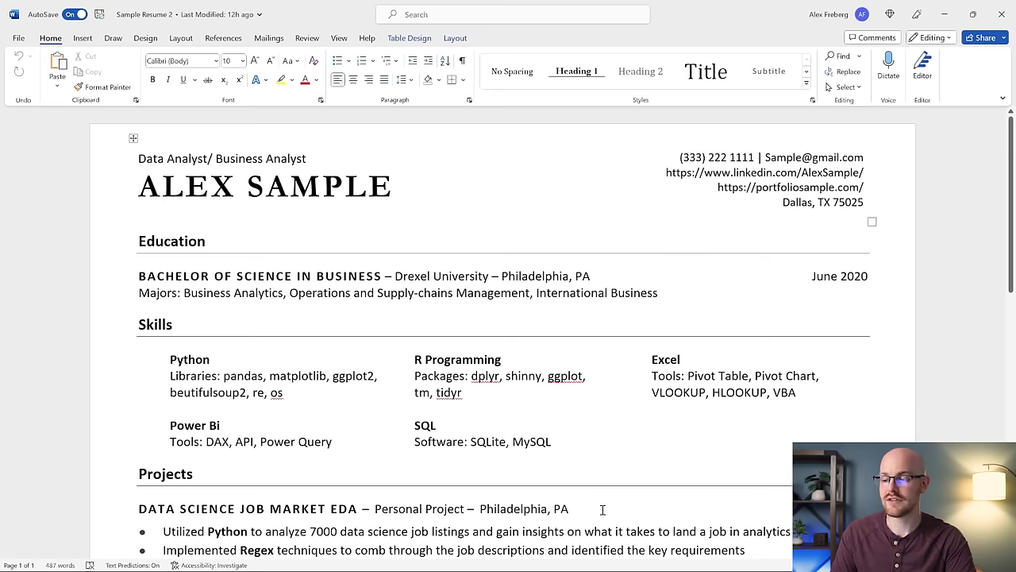
- Add an empty line below the SQL software list and the Power Bi tools list in the Skills section of Sample Resume 2
{"action": "scroll", "coordinate": [943, 313], "scroll_direction": "down", "scroll_amount": 2}
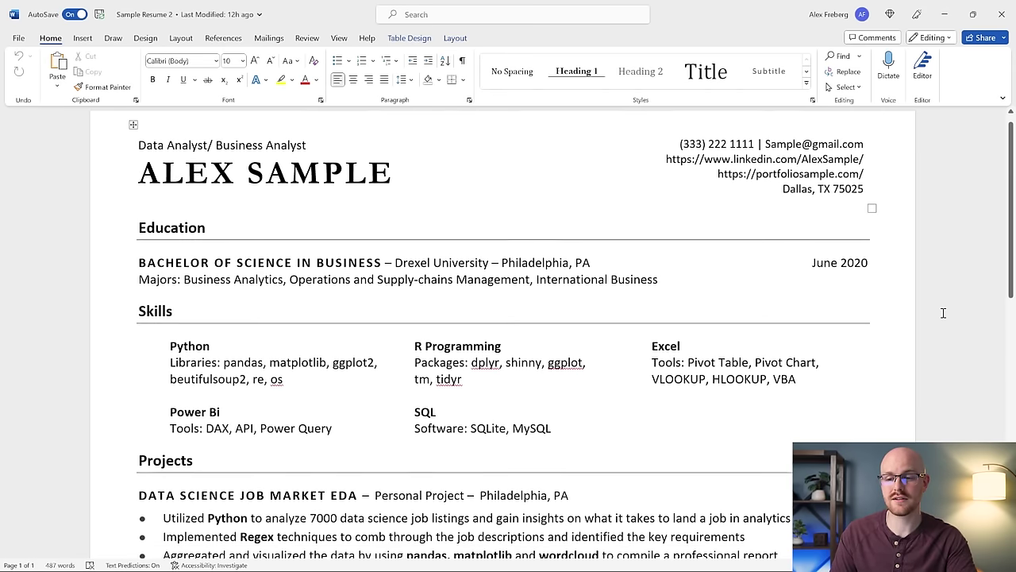
{"action": "scroll", "coordinate": [943, 313], "scroll_direction": "up", "scroll_amount": 1}
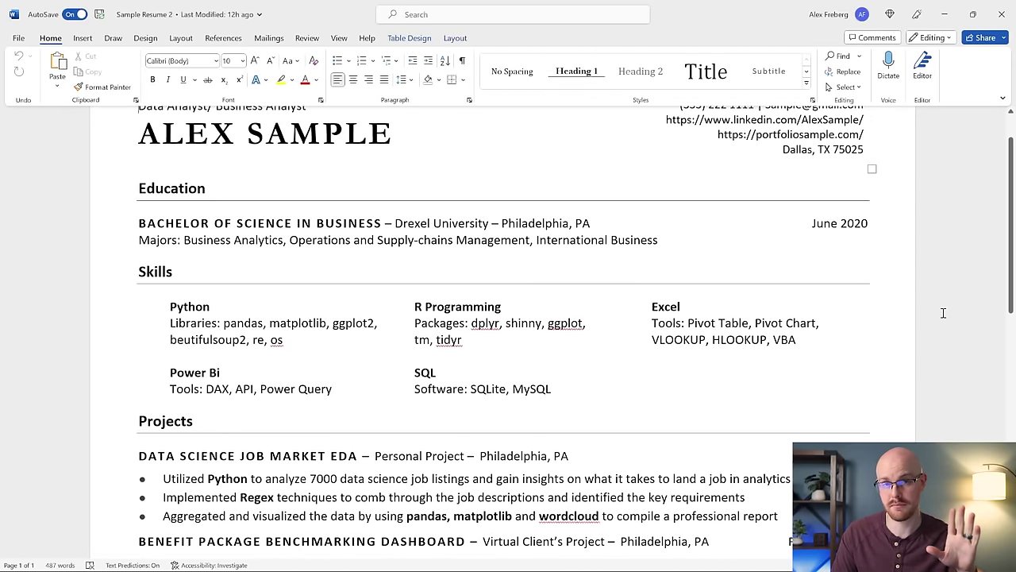
{"action": "scroll", "coordinate": [943, 313], "scroll_direction": "down", "scroll_amount": 3}
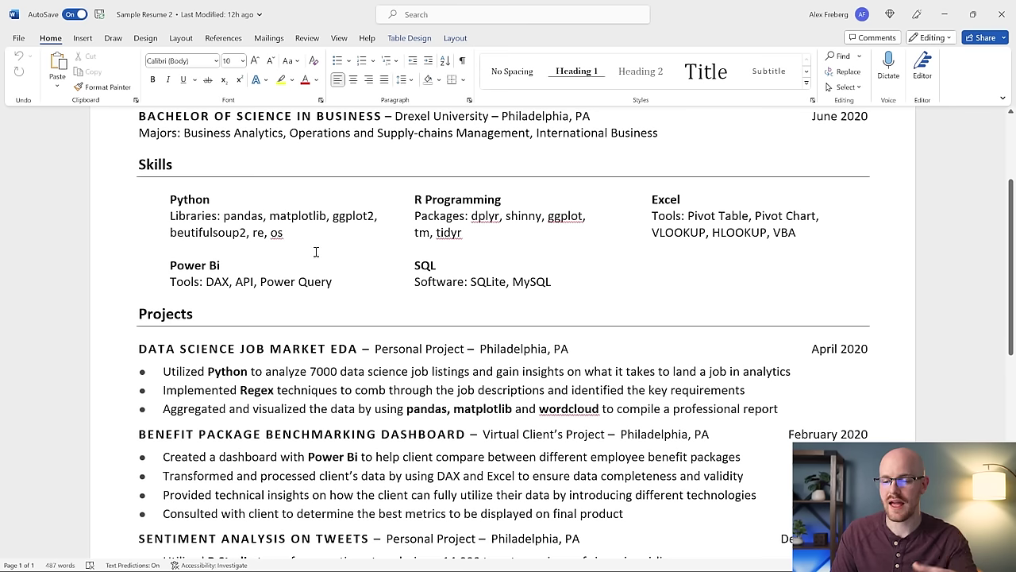
{"action": "left_click", "coordinate": [579, 283]}
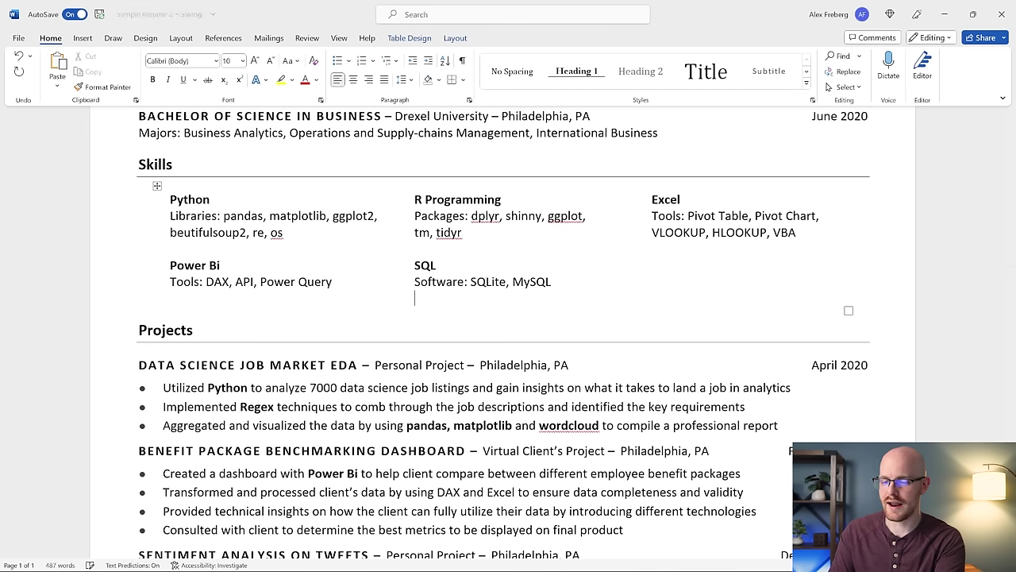
{"action": "key", "text": "Return"}
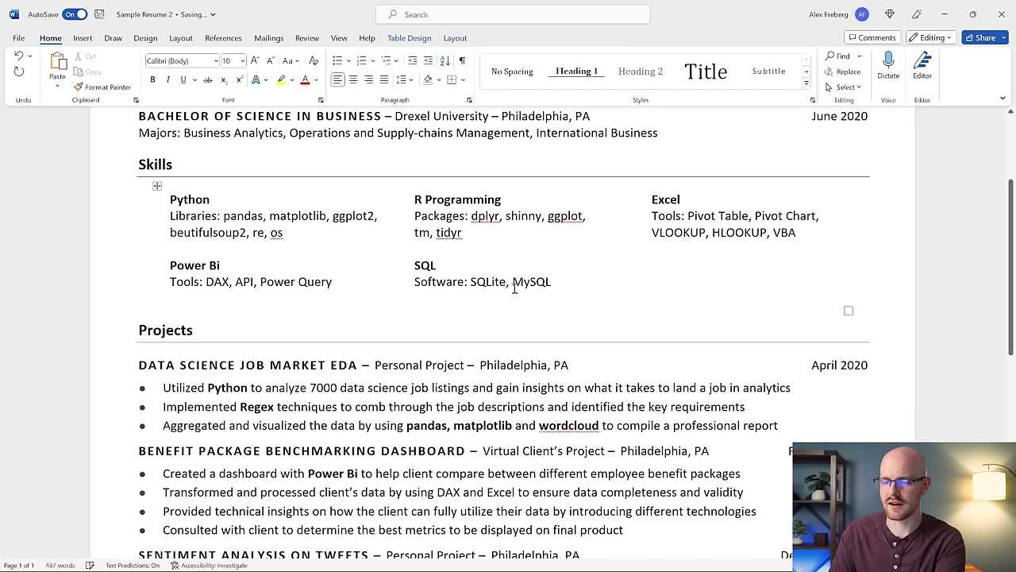
{"action": "left_click", "coordinate": [336, 279]}
{"action": "key", "text": "Return"}
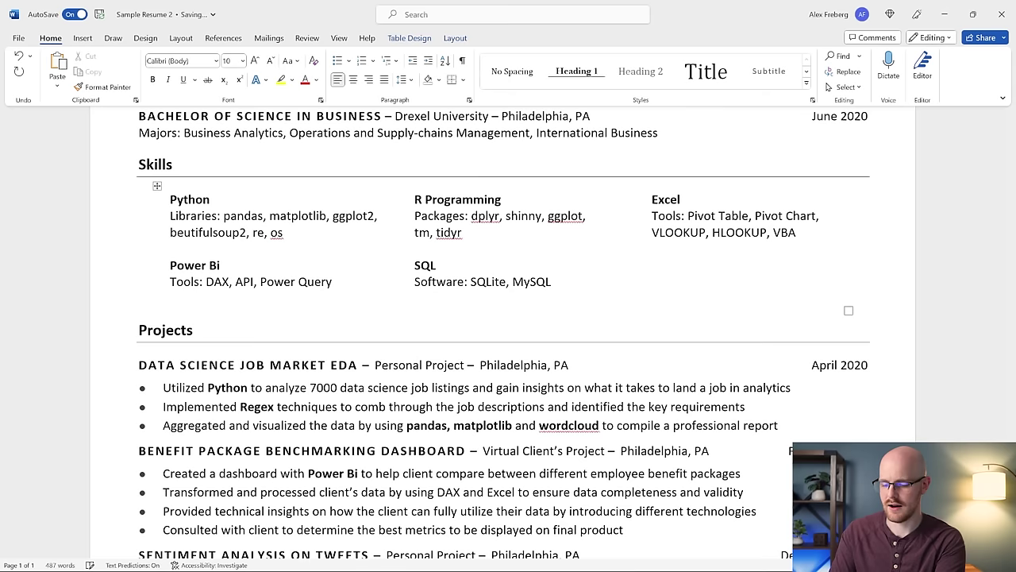
- Add the example line "Python: Used to manipuilate data in pandas...." below the Power Bi tools list in the Skills section
{"action": "key", "text": "Return"}
{"action": "type", "text": "{P"}
{"action": "key", "text": "BackSpace"}
{"action": "key", "text": "BackSpace"}
{"action": "type", "text": "Python:"}
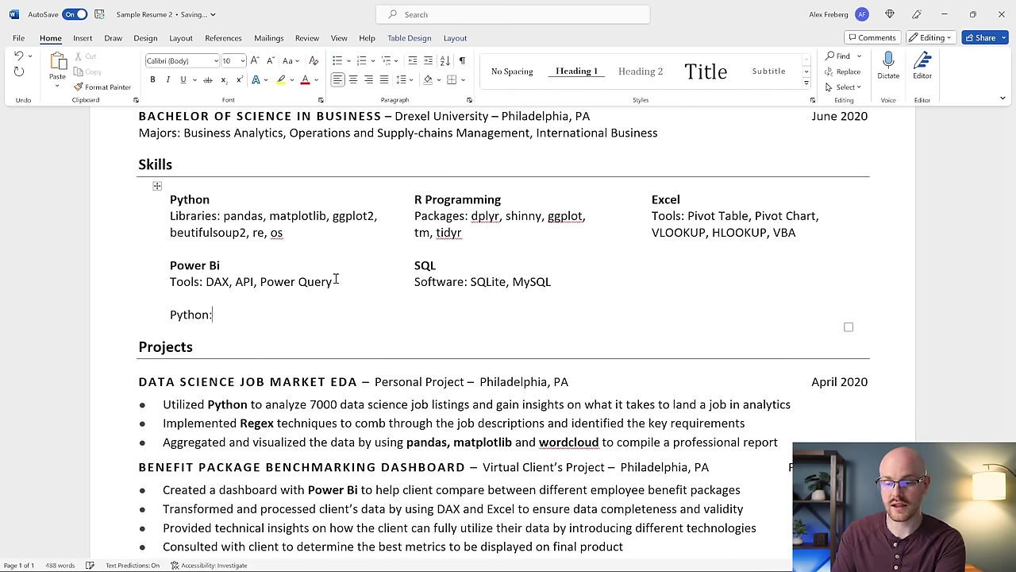
{"action": "type", "text": " Used "}
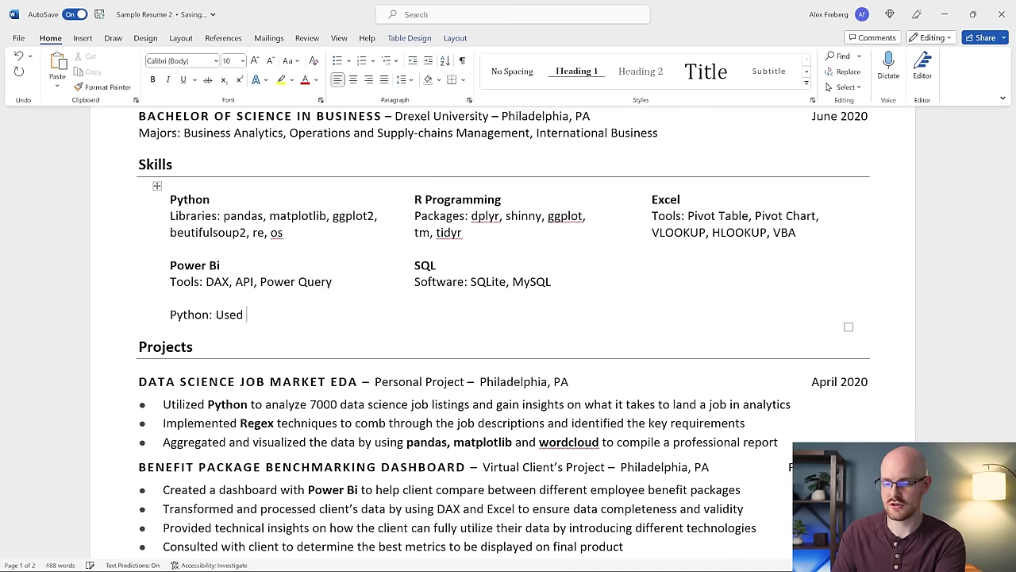
{"action": "type", "text": "to manipul"}
{"action": "key", "text": "BackSpace"}
{"action": "key", "text": "BackSpace"}
{"action": "key", "text": "BackSpace"}
{"action": "type", "text": "puilate data in pandas...."}
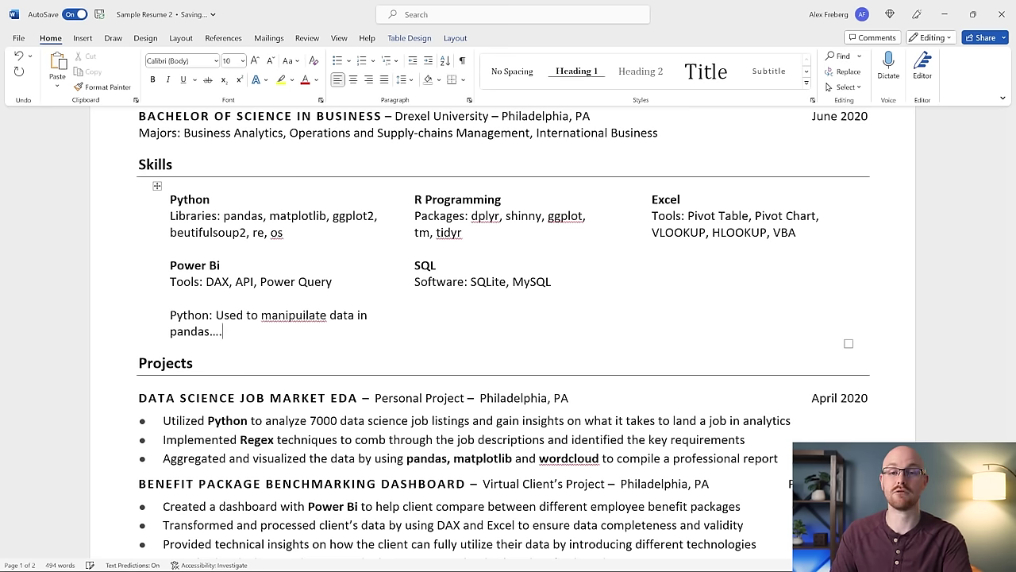
- Delete the example Python sentence and its extra line below the Power Bi tools list
{"action": "left_click_drag", "start_coordinate": [238, 332], "coordinate": [163, 317]}
{"action": "key", "text": "BackSpace"}
{"action": "key", "text": "BackSpace"}
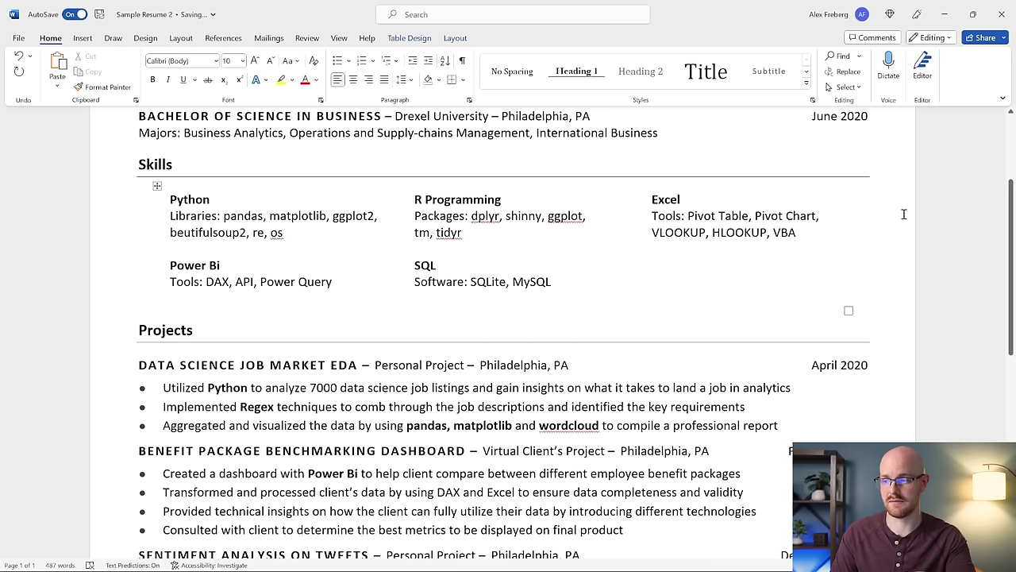
- Switch back to the Sample Resume document, dismiss its automatic saving tip and bring up the Projects section
{"action": "left_click", "coordinate": [945, 14]}
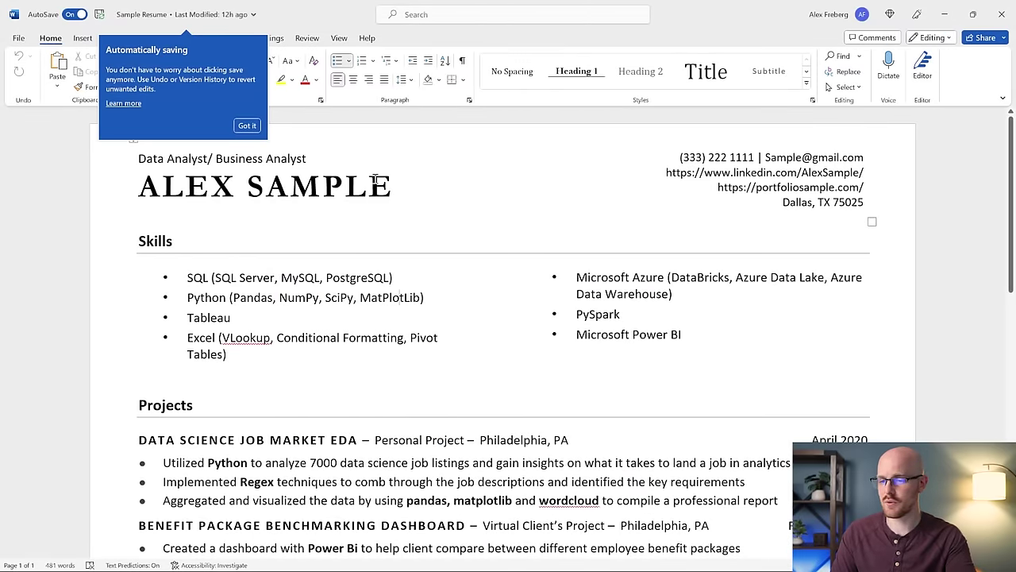
{"action": "left_click", "coordinate": [247, 125]}
{"action": "scroll", "coordinate": [615, 259], "scroll_direction": "down", "scroll_amount": 5}
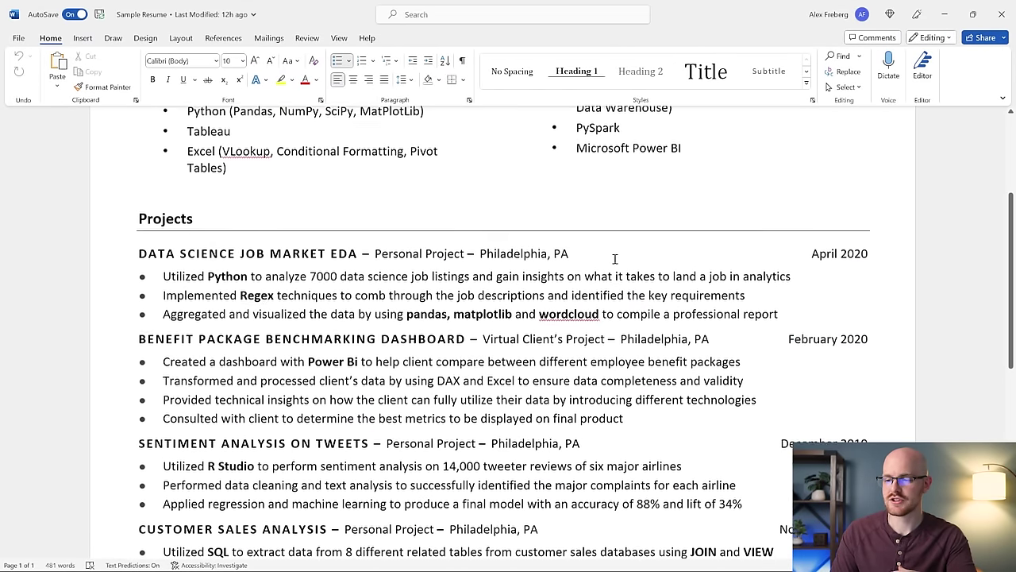
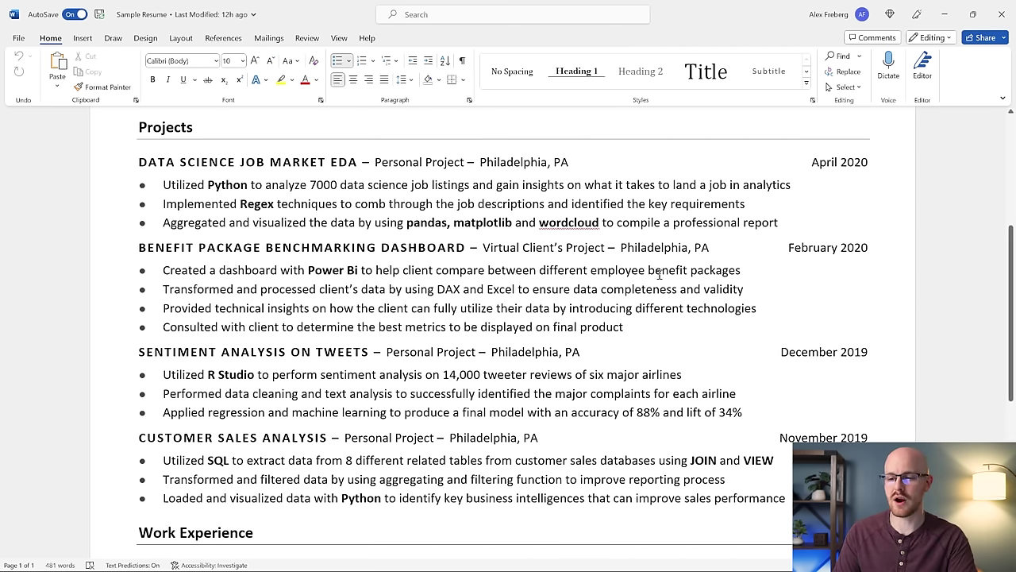
- Examine the Data Science Job Market EDA project title and its first bullets, highlighting "Utilized Python"
{"action": "left_click_drag", "start_coordinate": [137, 162], "coordinate": [350, 167]}
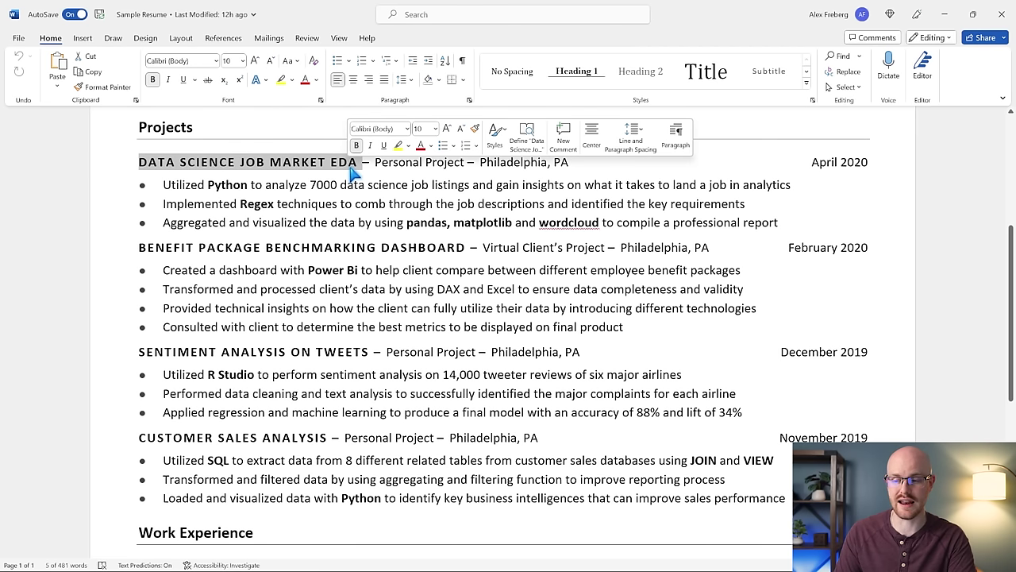
{"action": "left_click", "coordinate": [355, 165]}
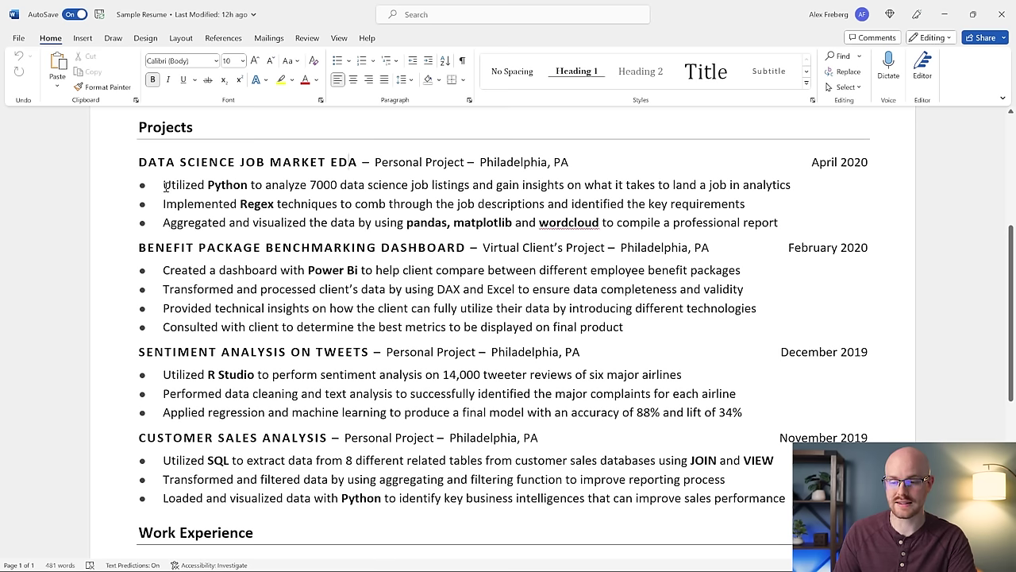
{"action": "left_click_drag", "start_coordinate": [163, 184], "coordinate": [627, 208]}
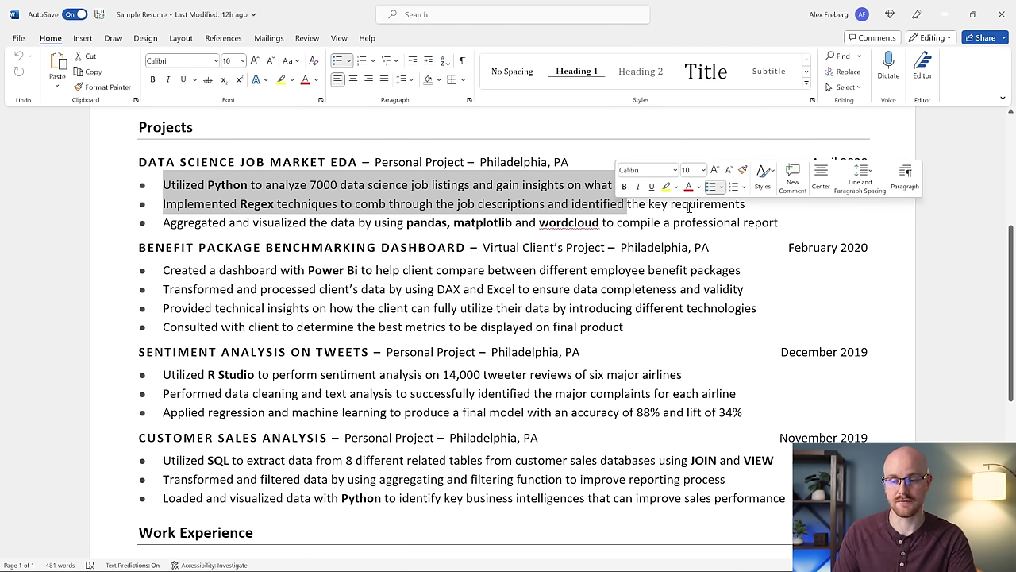
{"action": "left_click", "coordinate": [633, 216]}
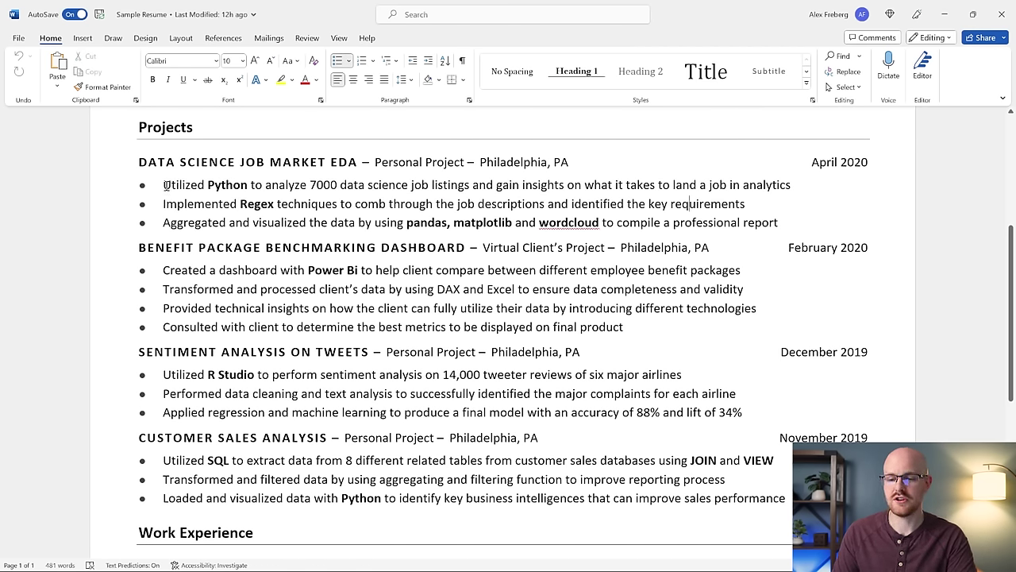
{"action": "left_click_drag", "start_coordinate": [164, 185], "coordinate": [248, 188]}
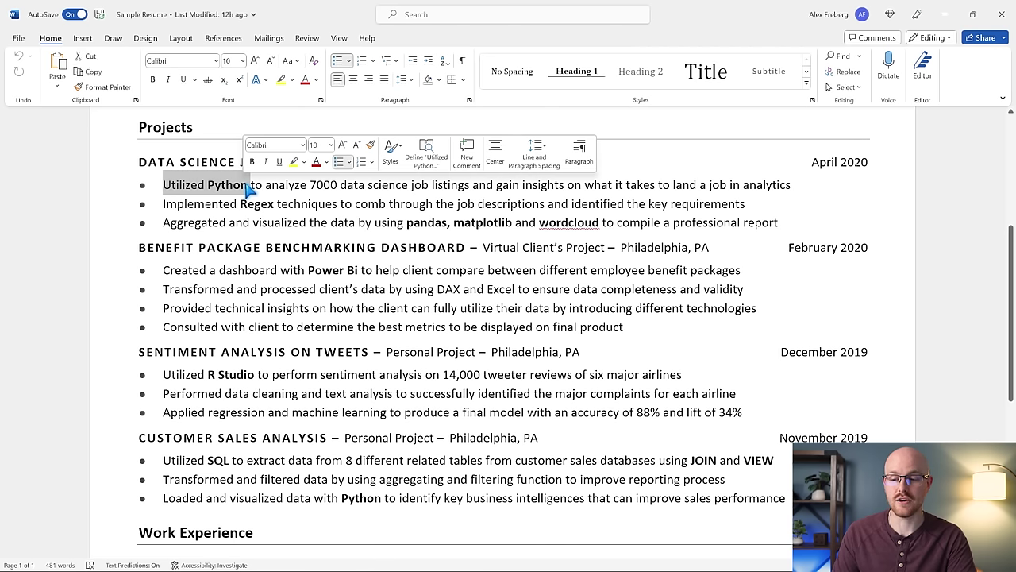
{"action": "left_click", "coordinate": [207, 185]}
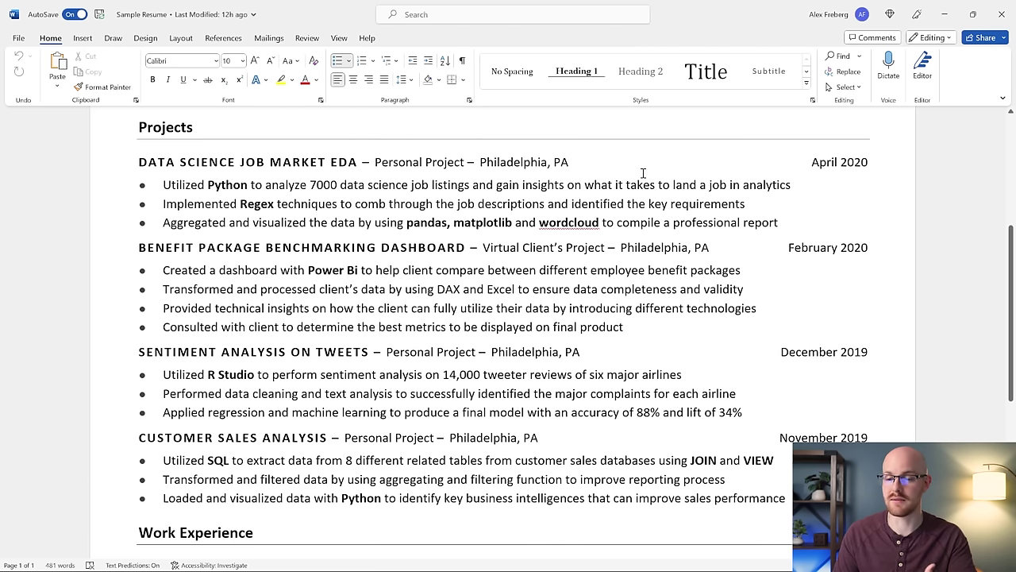
- Examine the bolded tools in the Data Science Job Market EDA bullets, highlighting Regex, pandas, matplotlib and wordcloud
{"action": "double_click", "coordinate": [264, 205]}
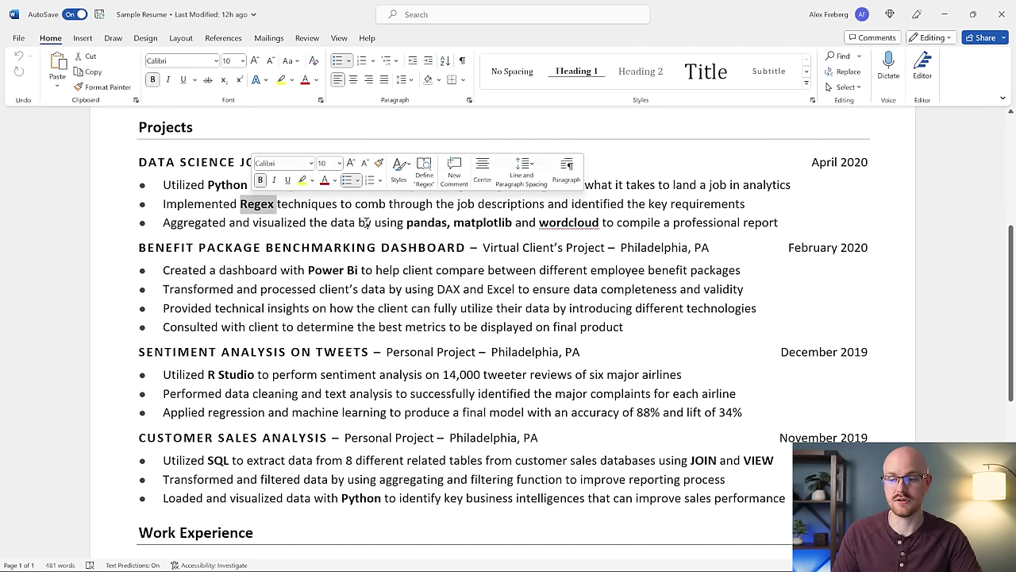
{"action": "double_click", "coordinate": [429, 222]}
{"action": "double_click", "coordinate": [481, 222]}
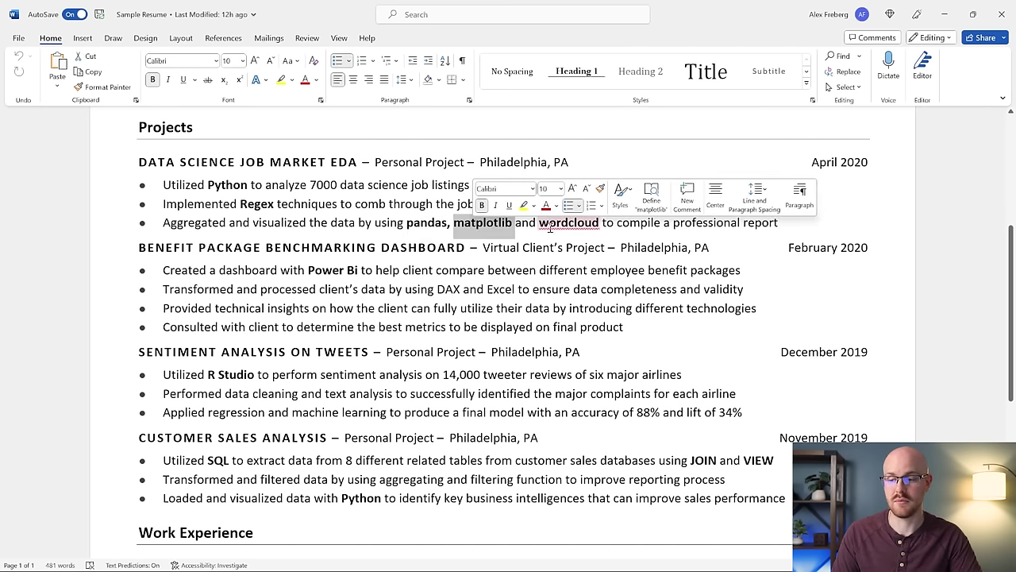
{"action": "left_click", "coordinate": [553, 226]}
{"action": "double_click", "coordinate": [554, 226]}
{"action": "left_click", "coordinate": [788, 241]}
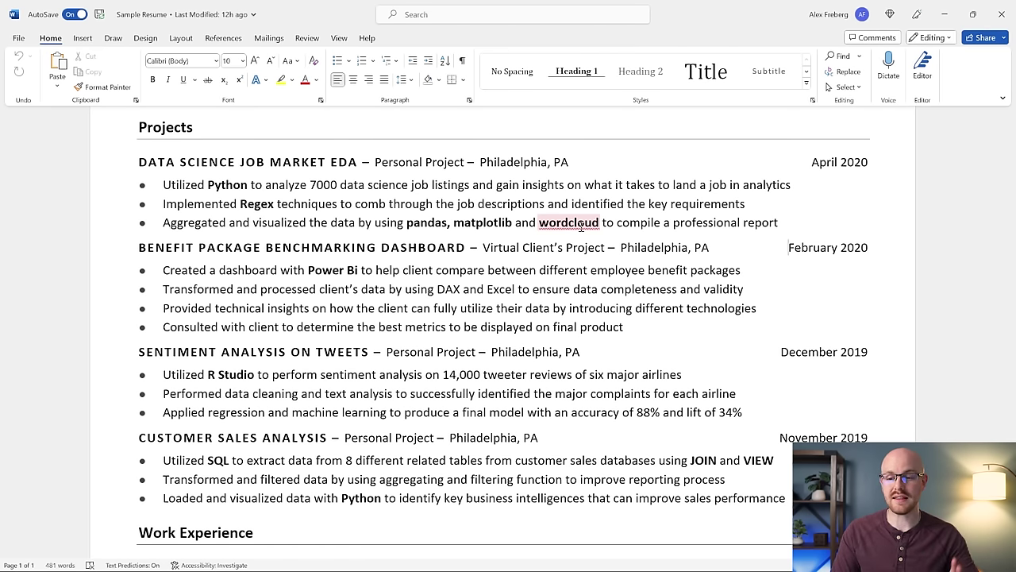
- Compare the Skills list with the tools named in the Projects section
{"action": "scroll", "coordinate": [581, 226], "scroll_direction": "up", "scroll_amount": 3}
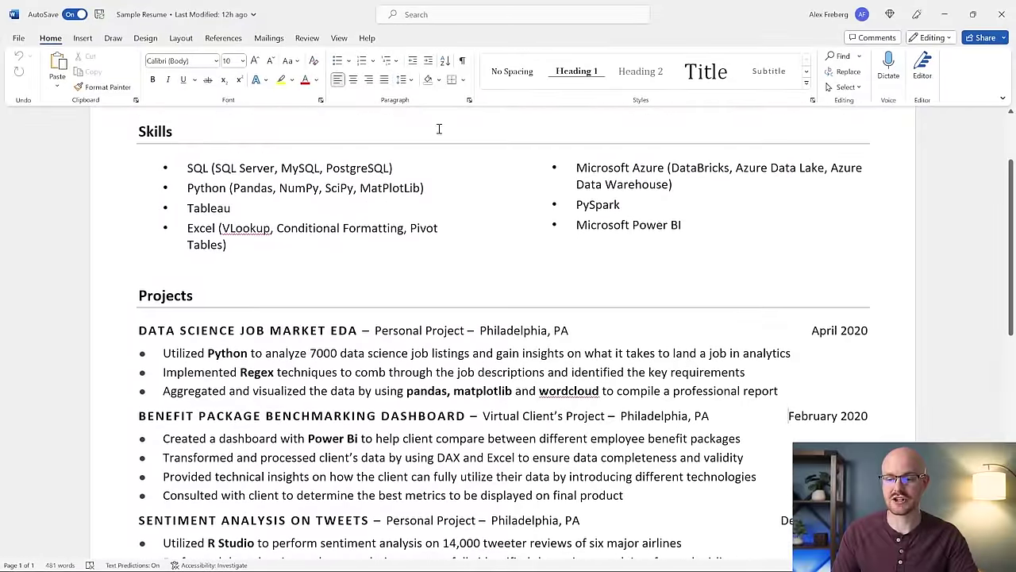
{"action": "scroll", "coordinate": [531, 265], "scroll_direction": "down", "scroll_amount": 3}
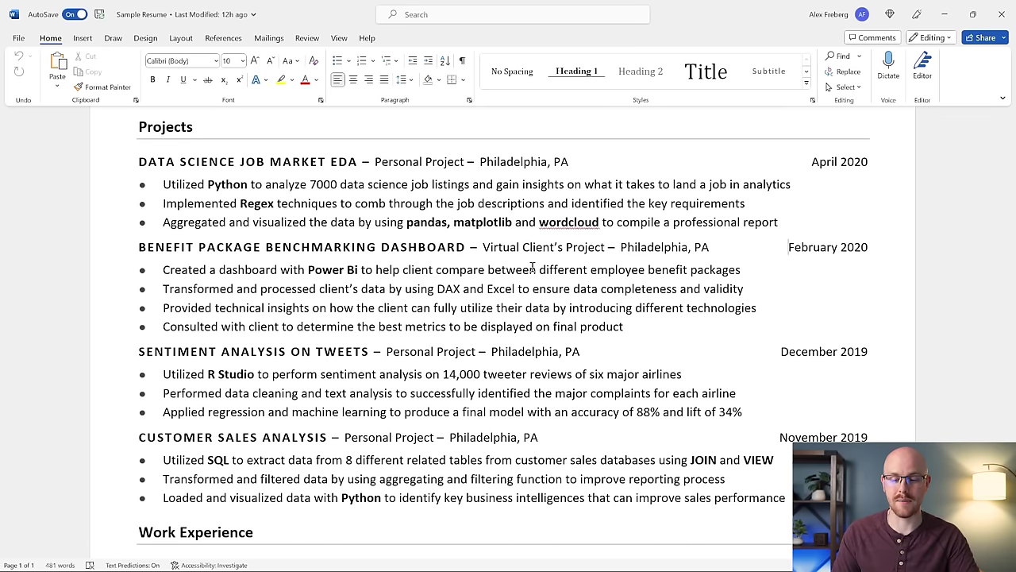
{"action": "scroll", "coordinate": [532, 267], "scroll_direction": "down", "scroll_amount": 1}
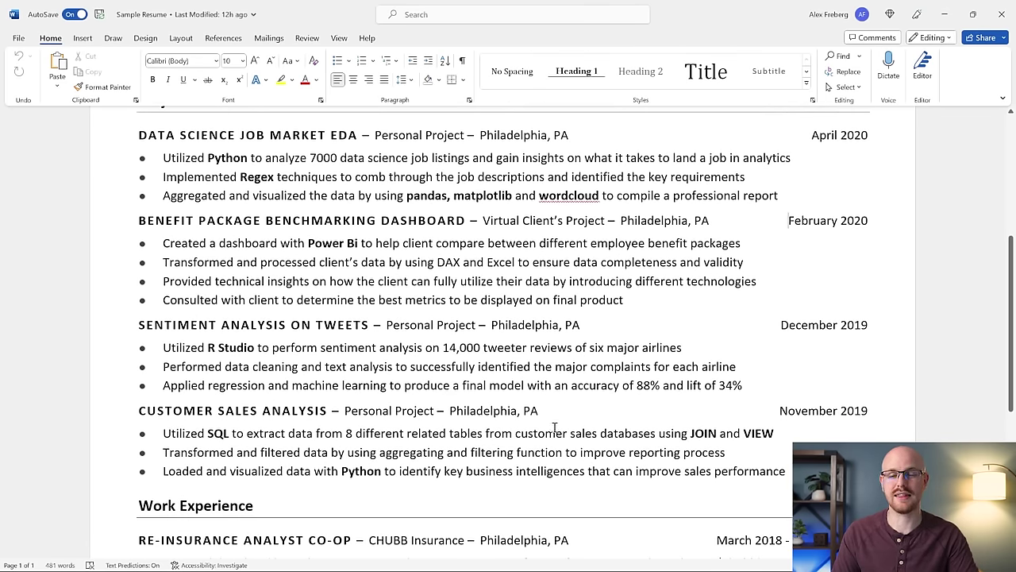
{"action": "scroll", "coordinate": [640, 410], "scroll_direction": "up", "scroll_amount": 1}
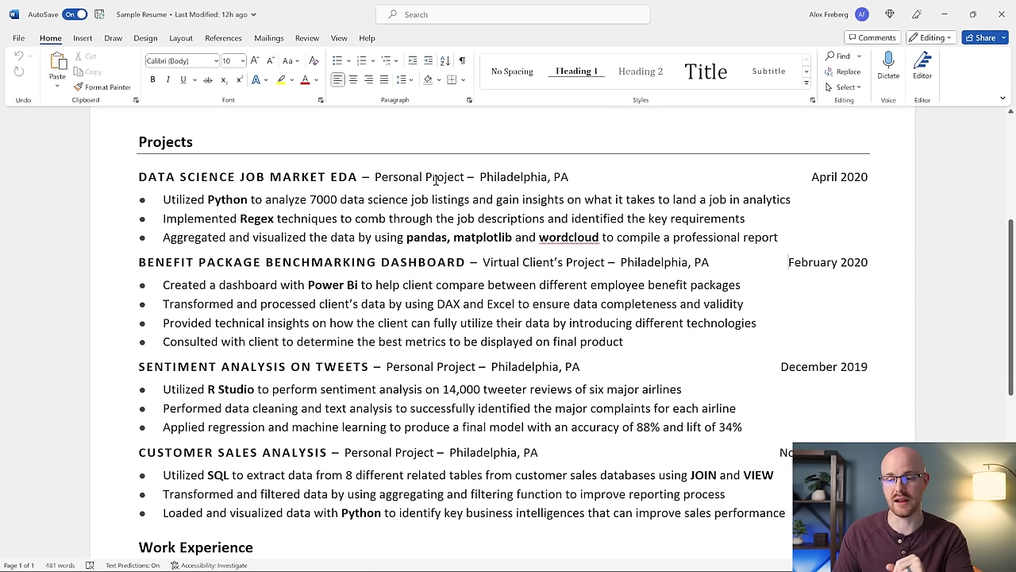
- Examine the first project's heading, highlighting the Personal Project label and the Data Science Job Market EDA title
{"action": "left_click_drag", "start_coordinate": [375, 177], "coordinate": [463, 185]}
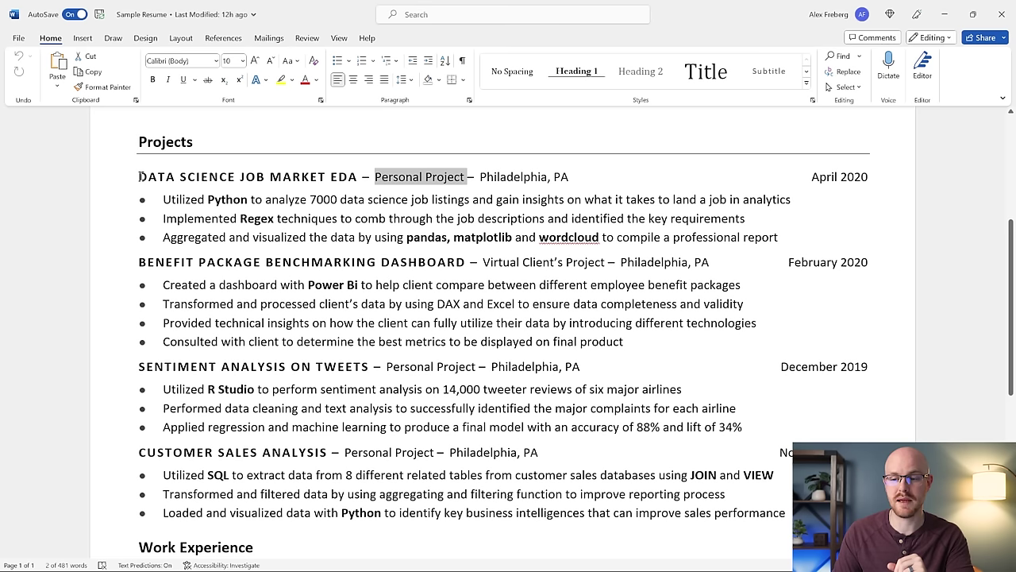
{"action": "left_click_drag", "start_coordinate": [141, 176], "coordinate": [359, 188]}
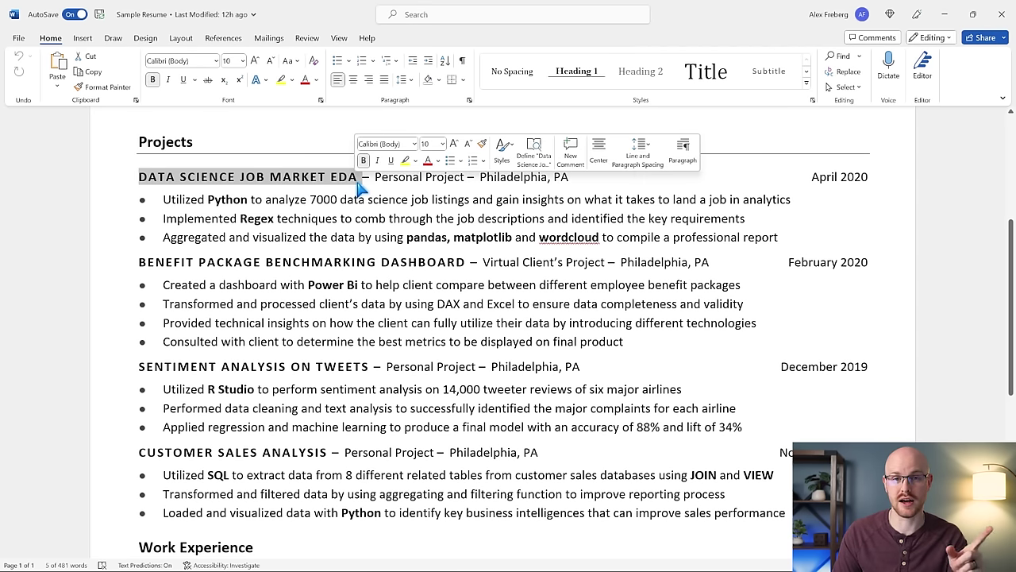
{"action": "left_click", "coordinate": [273, 202]}
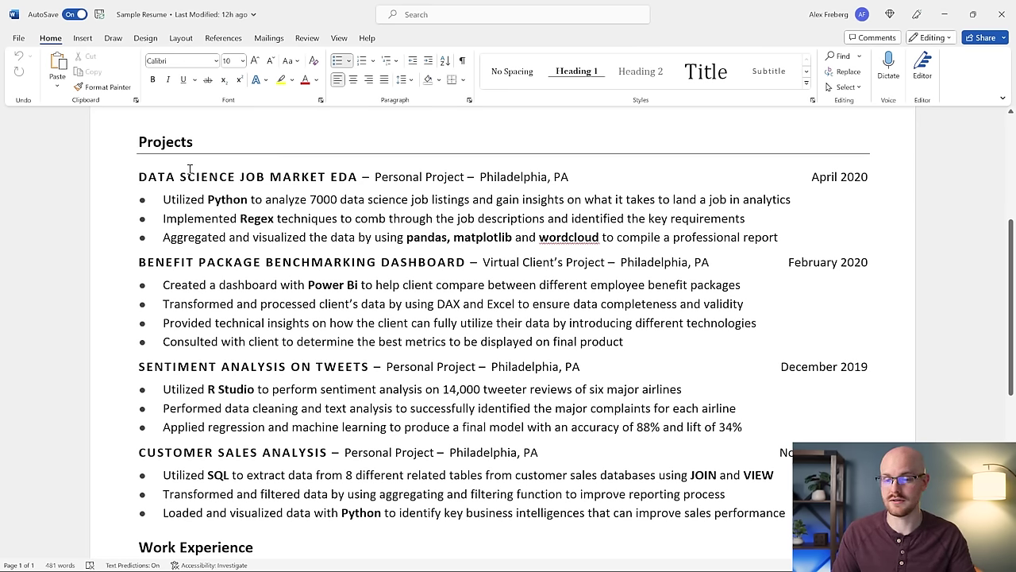
{"action": "left_click_drag", "start_coordinate": [162, 176], "coordinate": [331, 177]}
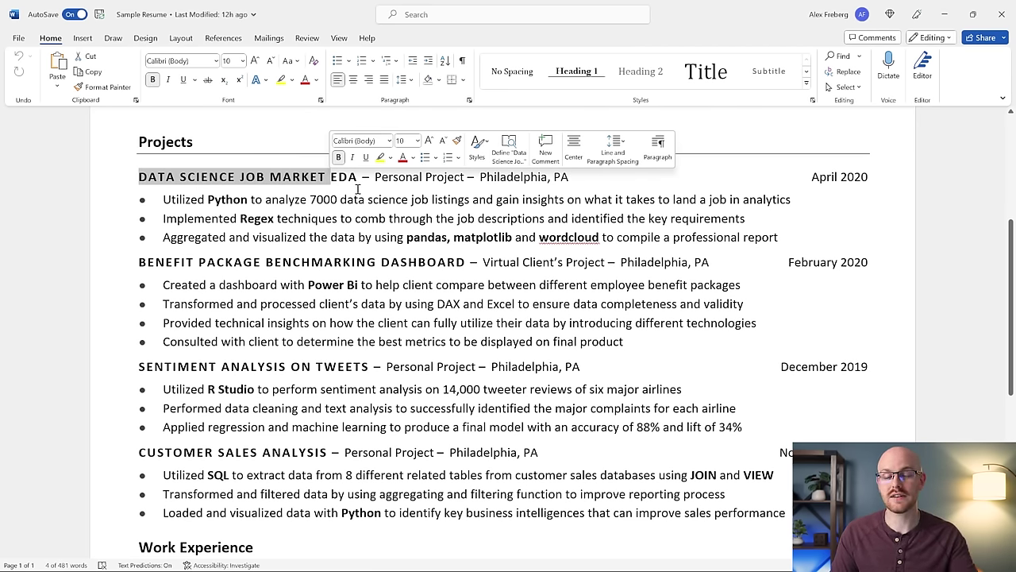
{"action": "left_click", "coordinate": [341, 197]}
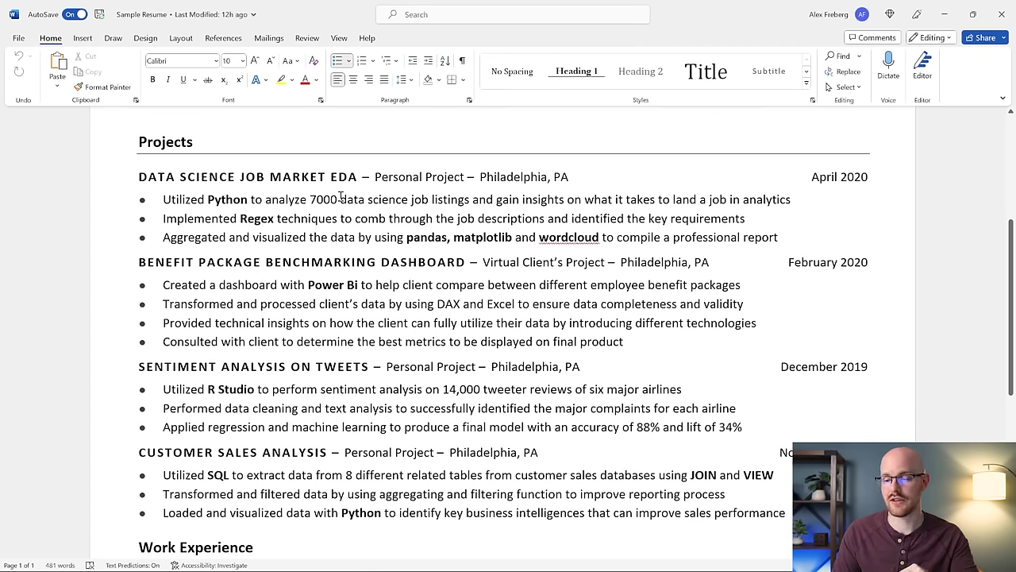
{"action": "scroll", "coordinate": [405, 357], "scroll_direction": "down", "scroll_amount": 1}
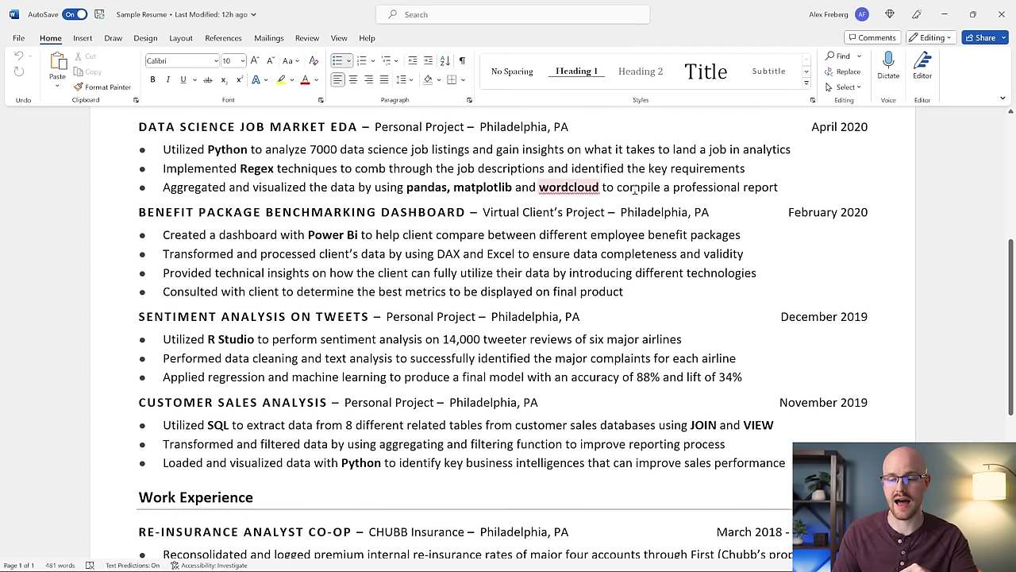
{"action": "scroll", "coordinate": [393, 342], "scroll_direction": "up", "scroll_amount": 1}
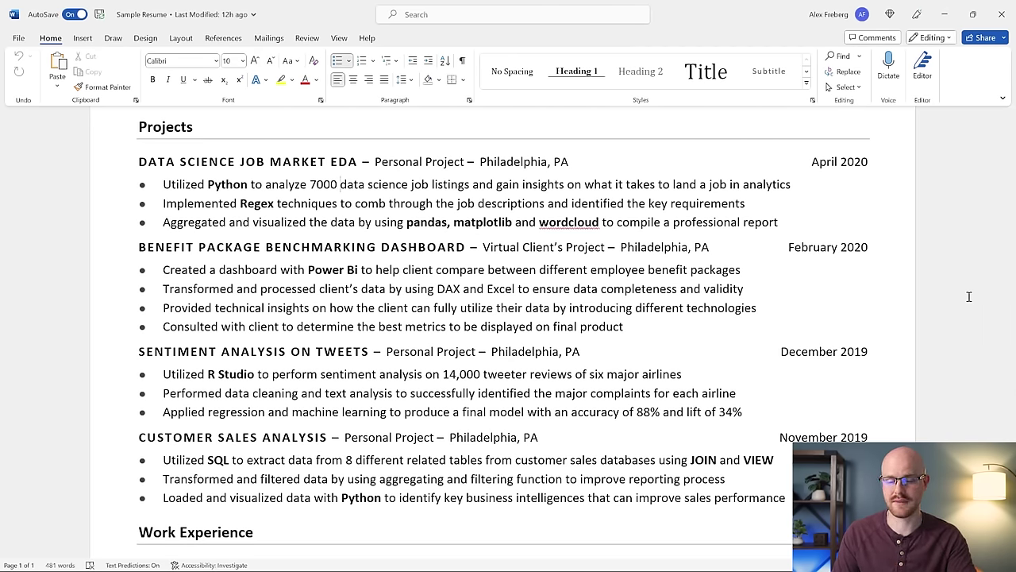
- Examine the Work Experience entries, highlighting ANALYST in the first job title, and the majors line under Education
{"action": "scroll", "coordinate": [969, 296], "scroll_direction": "down", "scroll_amount": 10}
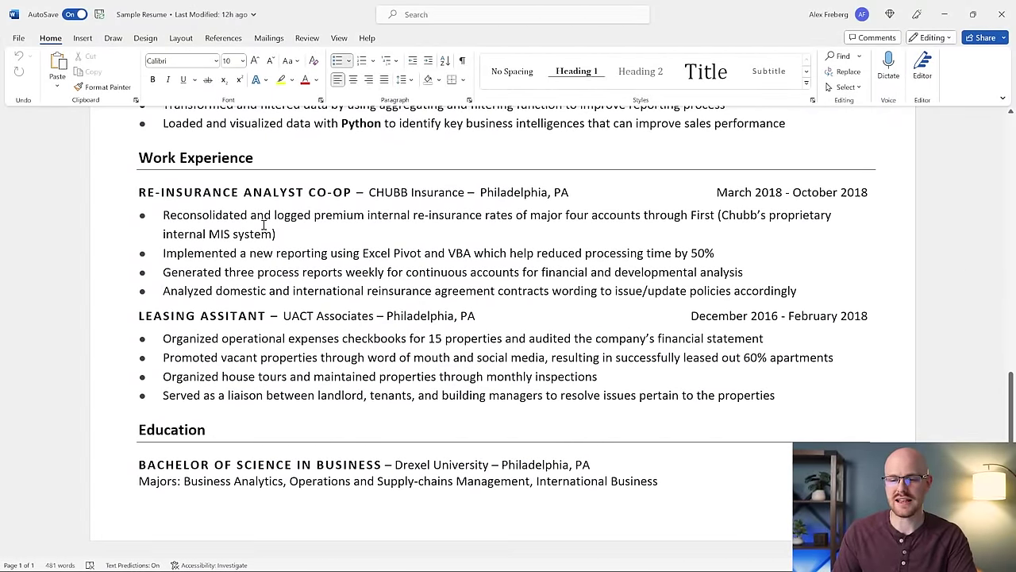
{"action": "double_click", "coordinate": [268, 193]}
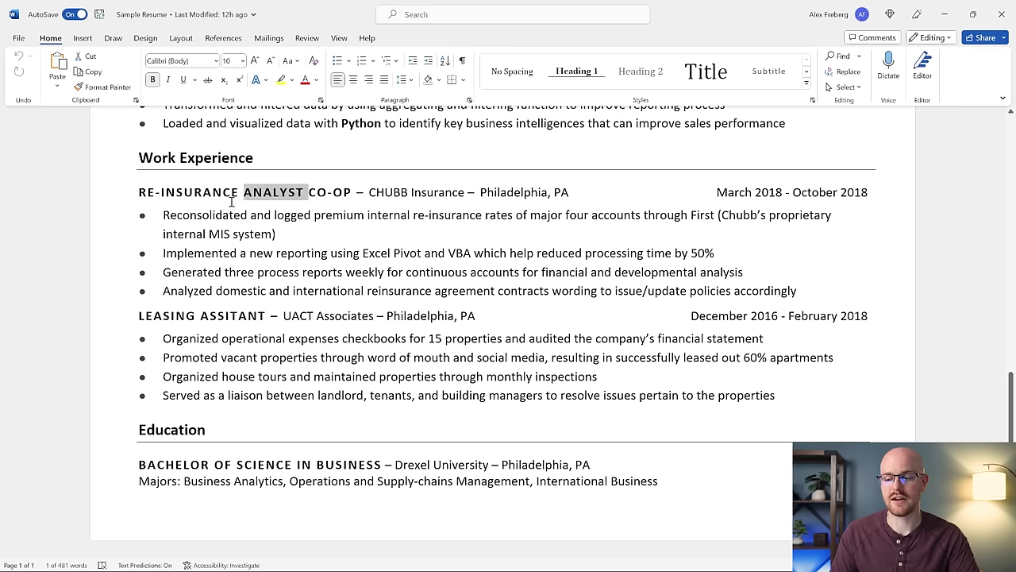
{"action": "left_click", "coordinate": [937, 271]}
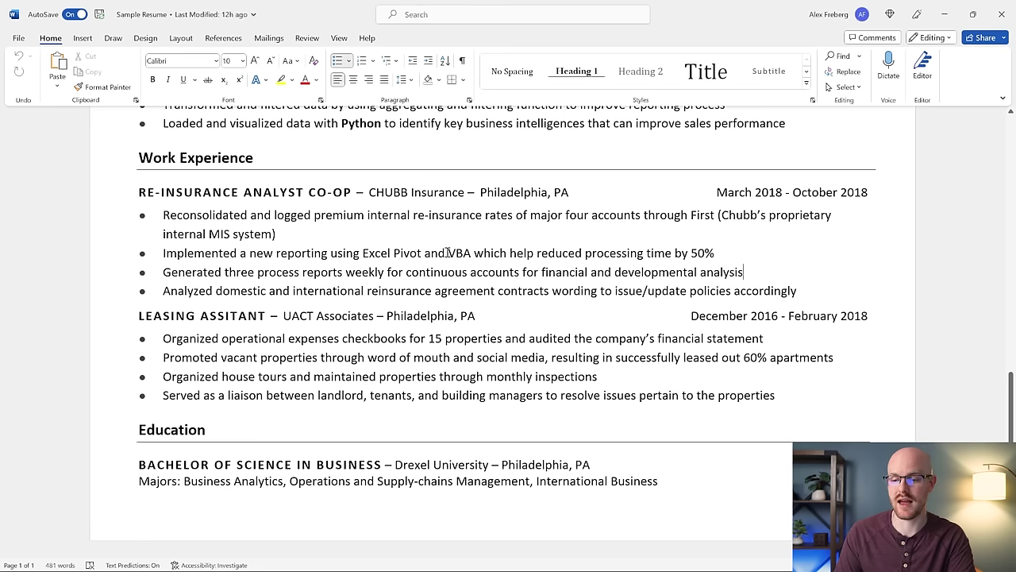
{"action": "left_click", "coordinate": [720, 252]}
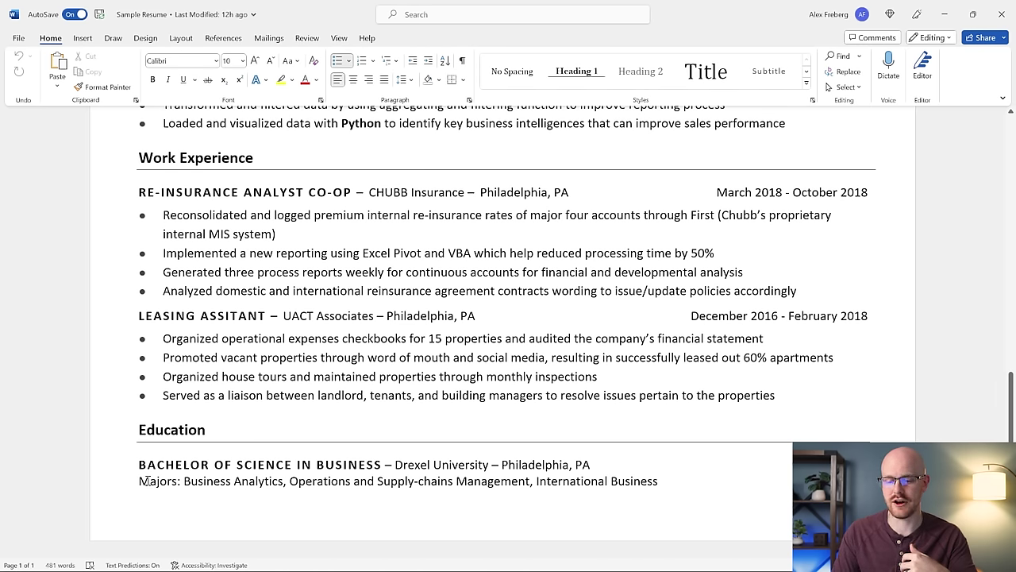
{"action": "left_click_drag", "start_coordinate": [141, 478], "coordinate": [653, 489]}
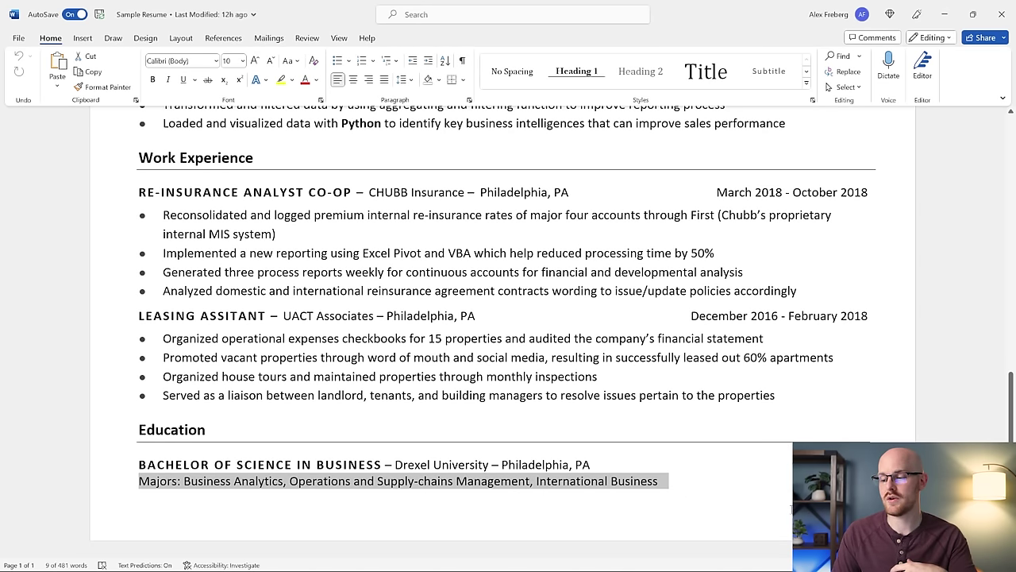
{"action": "key", "text": "Right"}
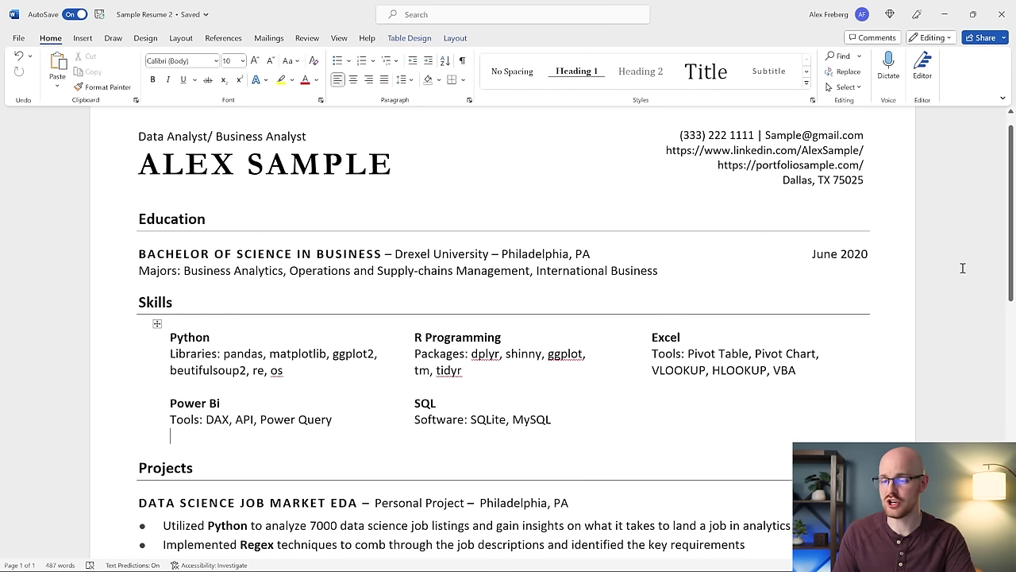
- Examine the section order of Sample Resume 2, from Education and Skills through Projects to Work Experience
{"action": "scroll", "coordinate": [963, 270], "scroll_direction": "down", "scroll_amount": 1}
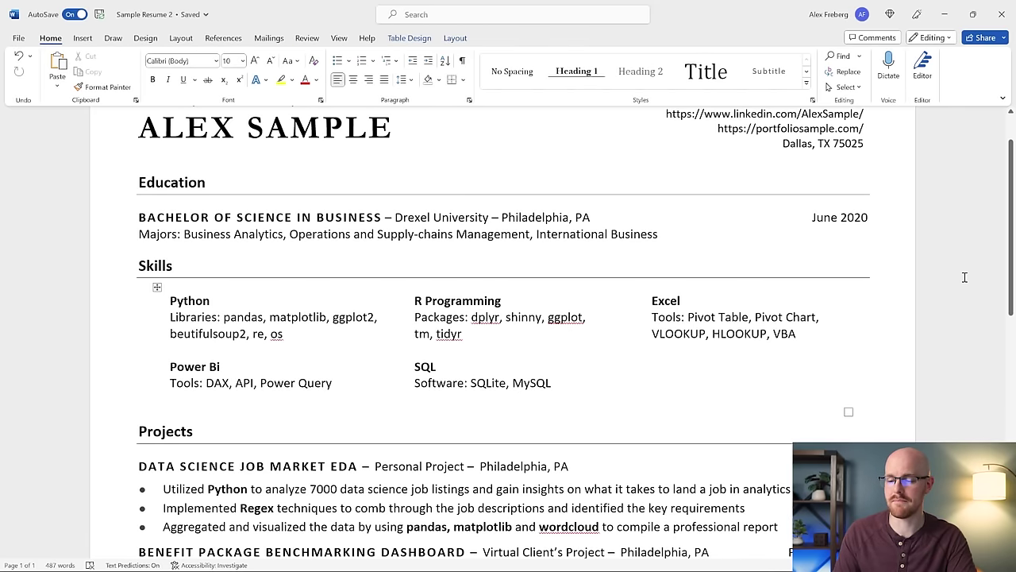
{"action": "scroll", "coordinate": [964, 277], "scroll_direction": "down", "scroll_amount": 3}
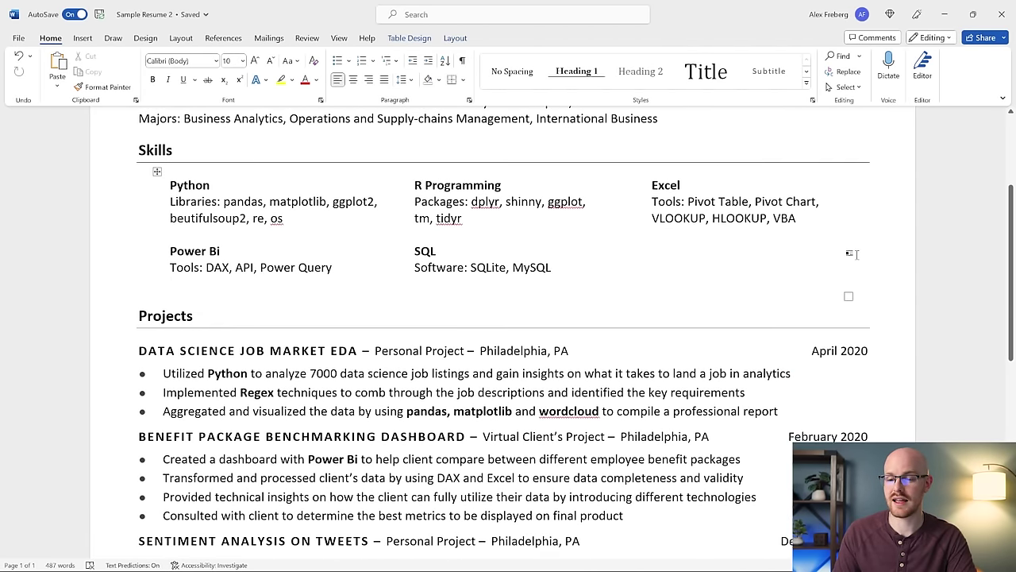
{"action": "scroll", "coordinate": [853, 254], "scroll_direction": "down", "scroll_amount": 6}
{"action": "scroll", "coordinate": [492, 256], "scroll_direction": "down", "scroll_amount": 7}
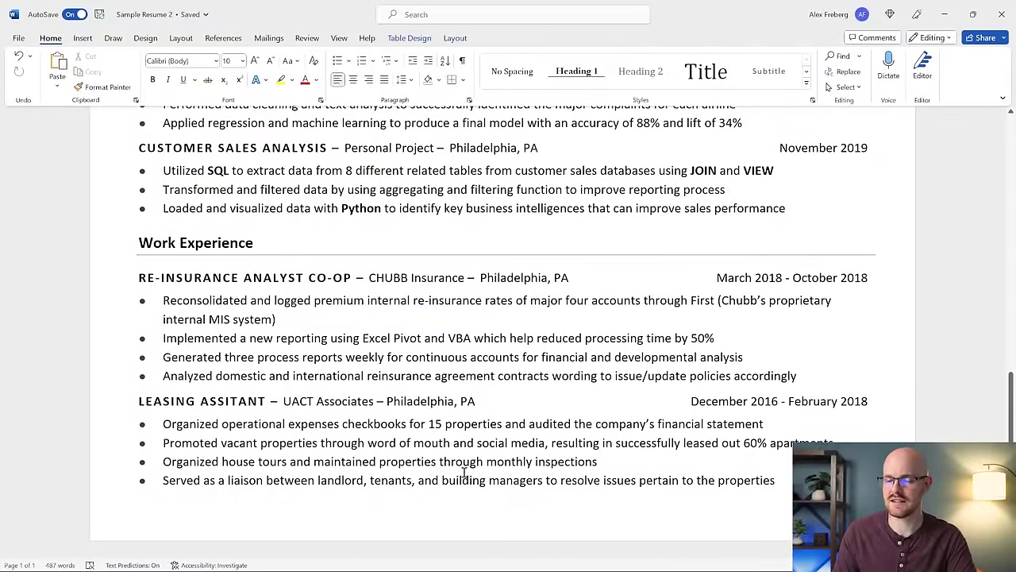
{"action": "scroll", "coordinate": [476, 445], "scroll_direction": "down", "scroll_amount": 1}
{"action": "scroll", "coordinate": [520, 355], "scroll_direction": "up", "scroll_amount": 3}
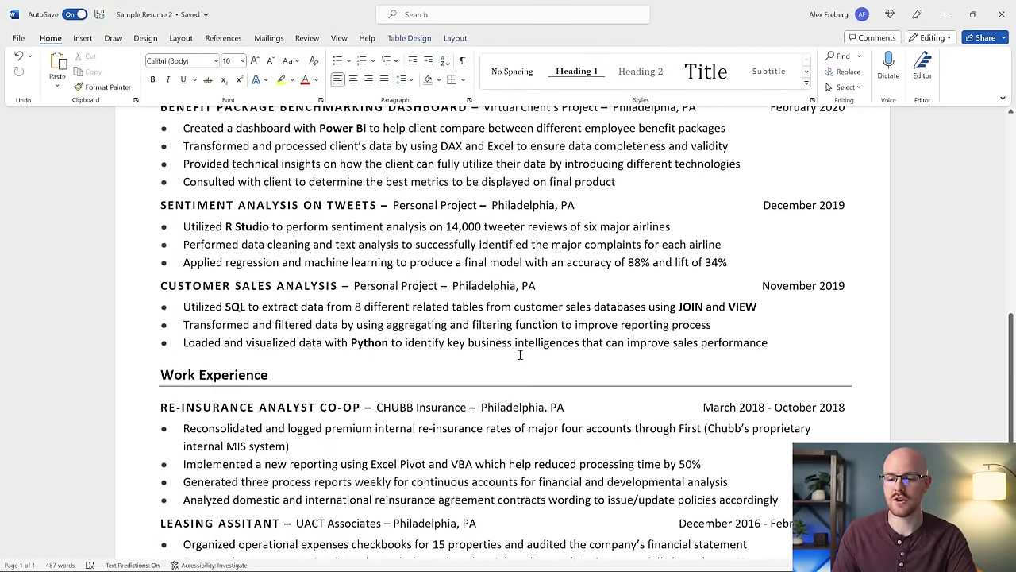
{"action": "scroll", "coordinate": [520, 355], "scroll_direction": "up", "scroll_amount": 10}
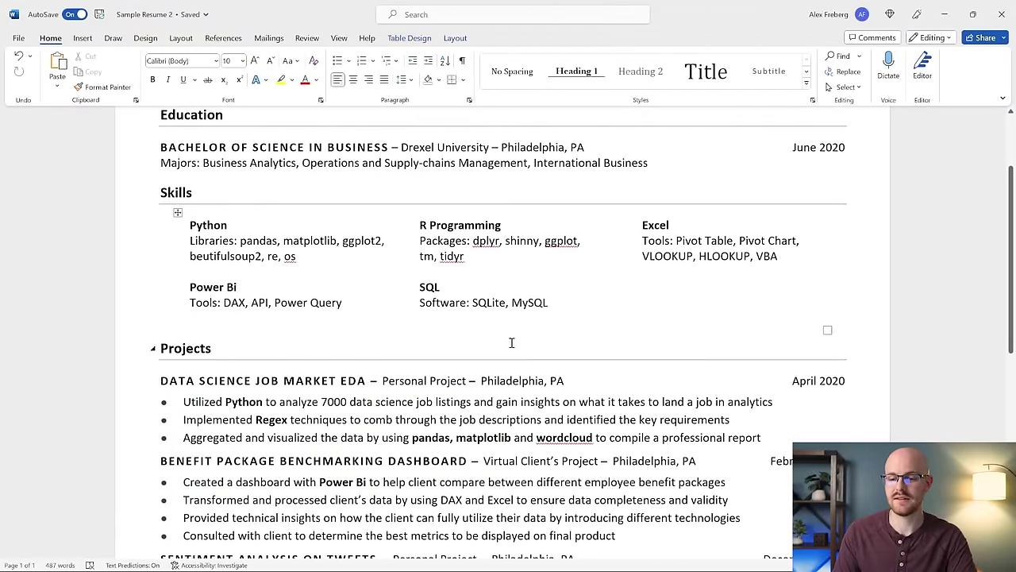